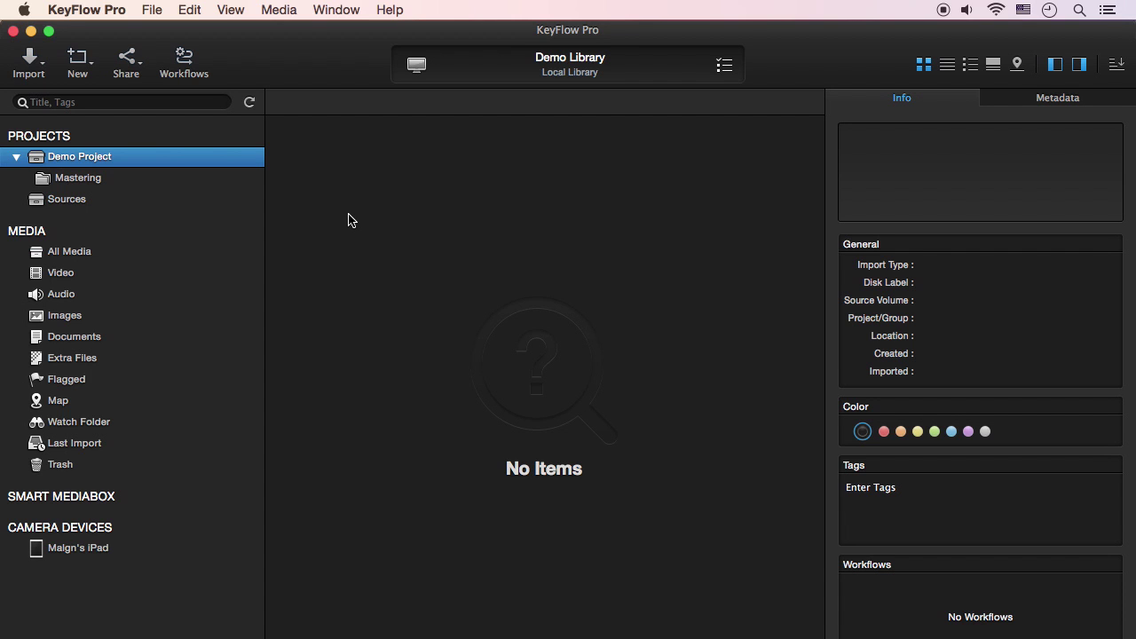
- In Encoder preferences, enable import preview files at 800x450 with 1M video and 64K audio bitrate
click(114, 14)
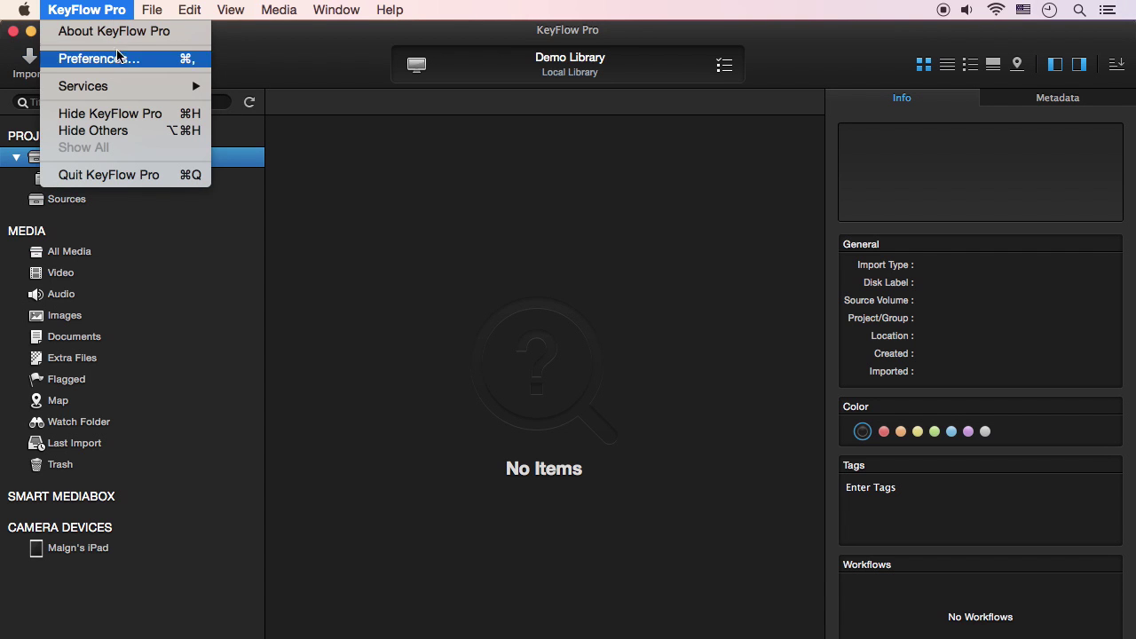
click(127, 58)
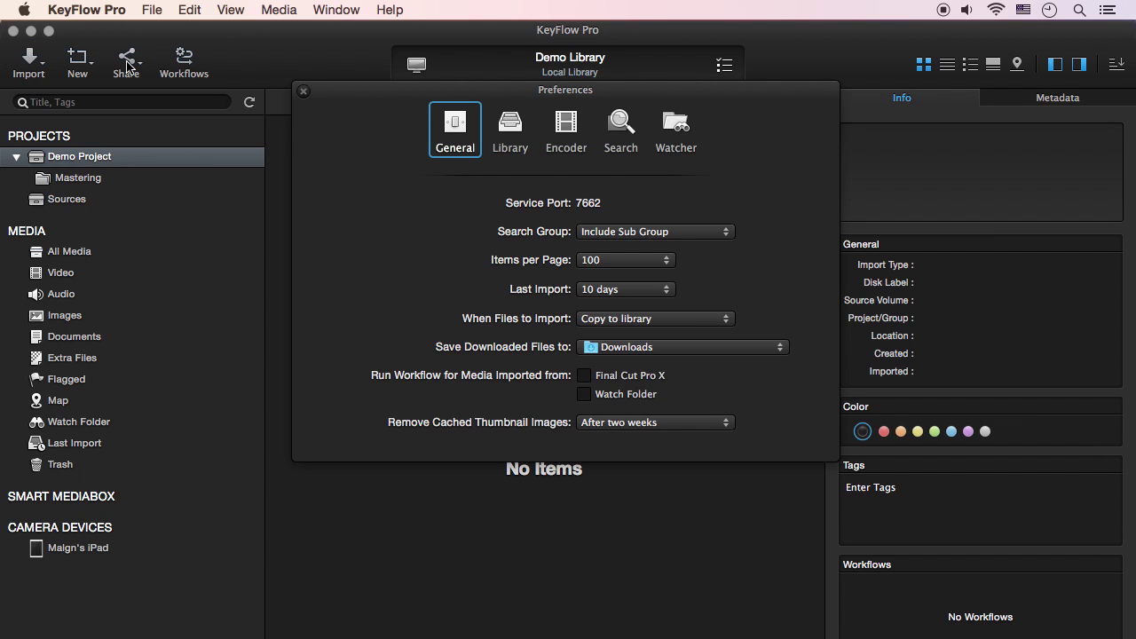
click(570, 151)
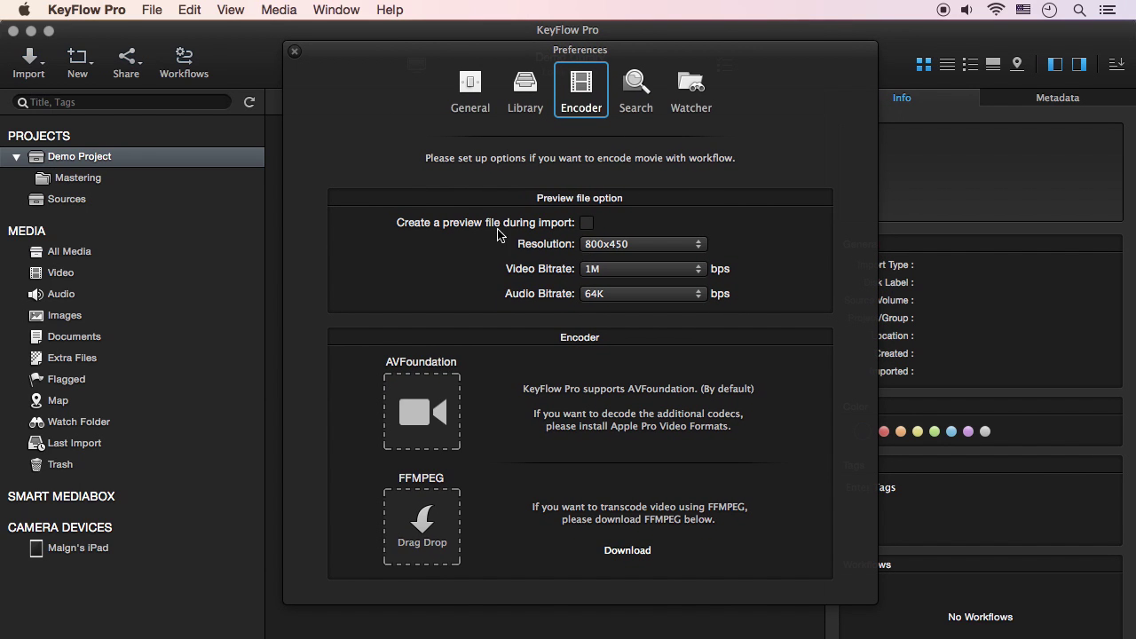
click(586, 227)
click(670, 253)
click(671, 252)
click(689, 270)
click(711, 265)
click(693, 296)
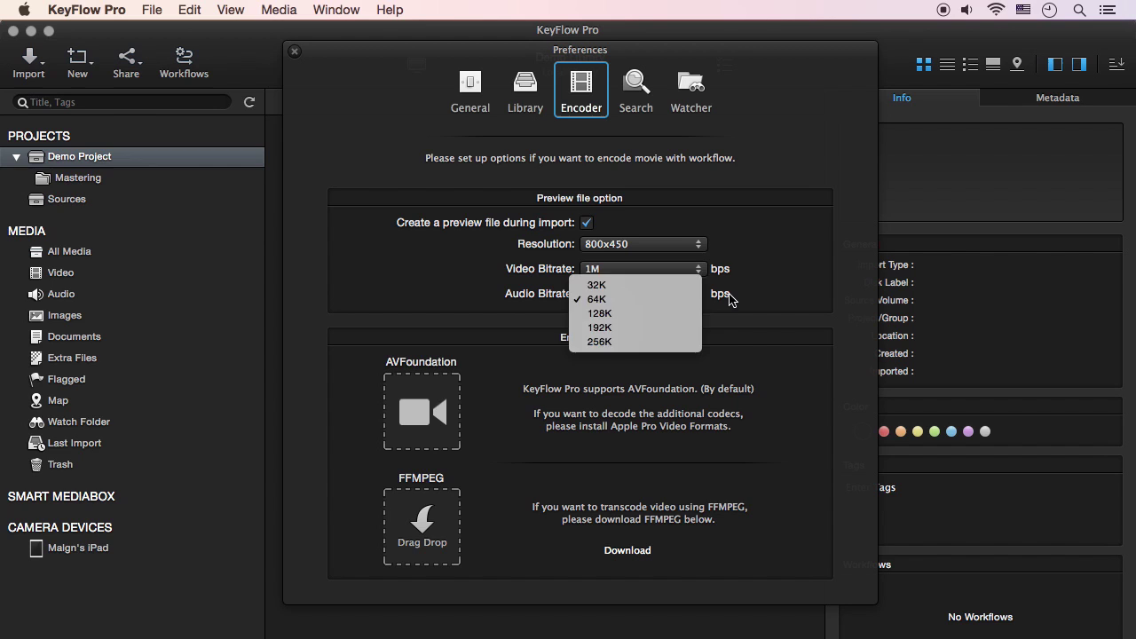
click(730, 298)
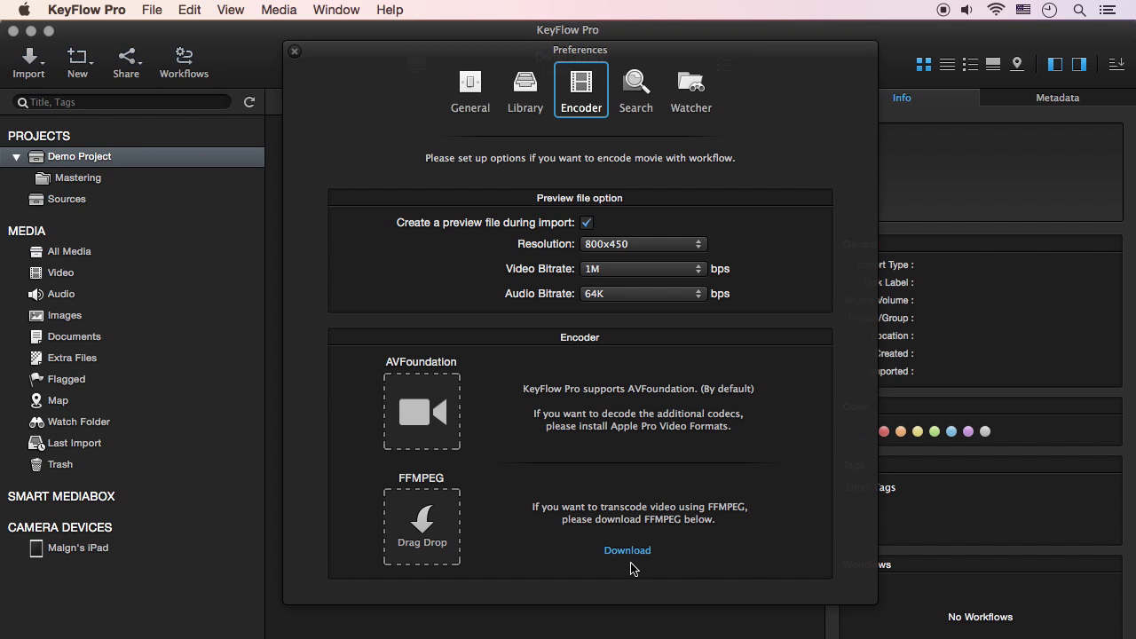
- Drop the downloaded ffmpeg executable onto the FFMPEG box, then go back to the empty Sources project
click(431, 142)
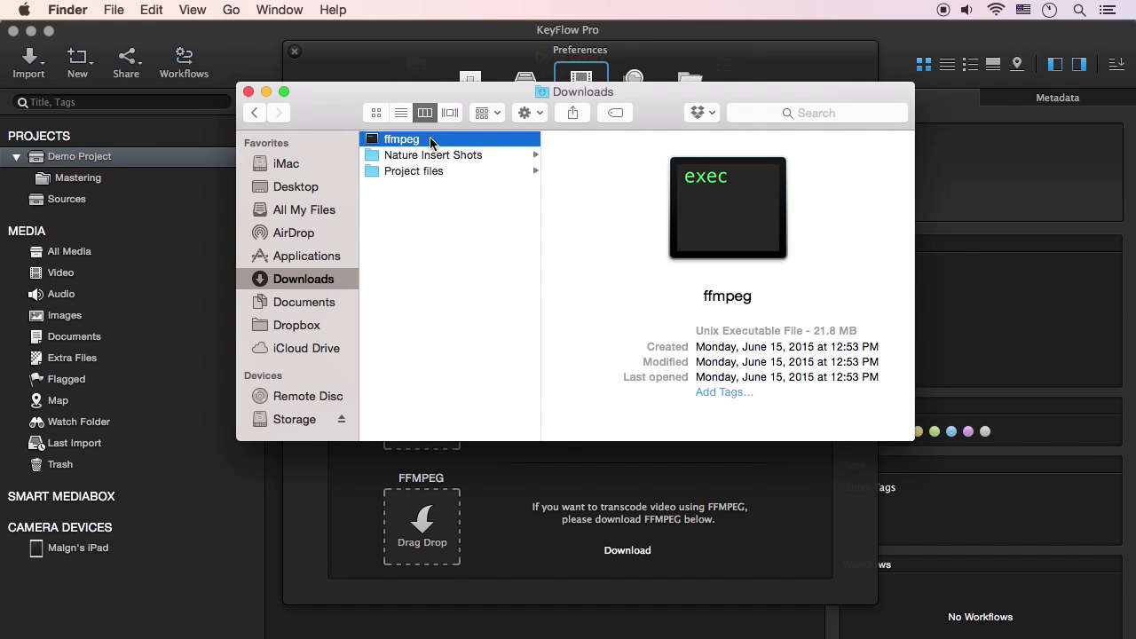
drag(701, 231, 404, 548)
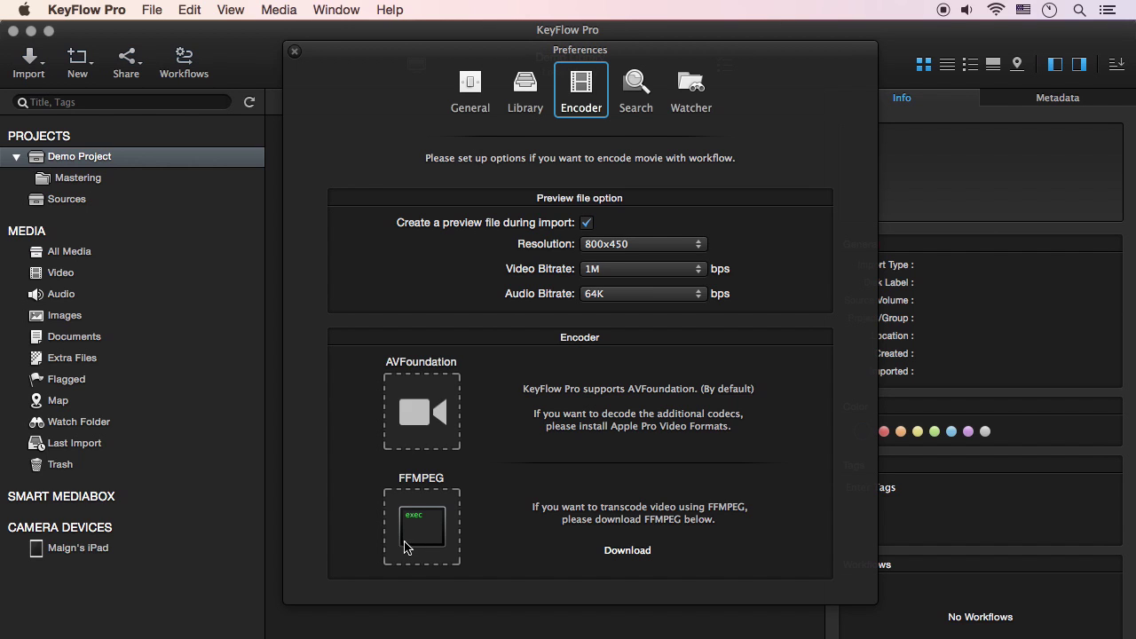
drag(406, 544, 339, 490)
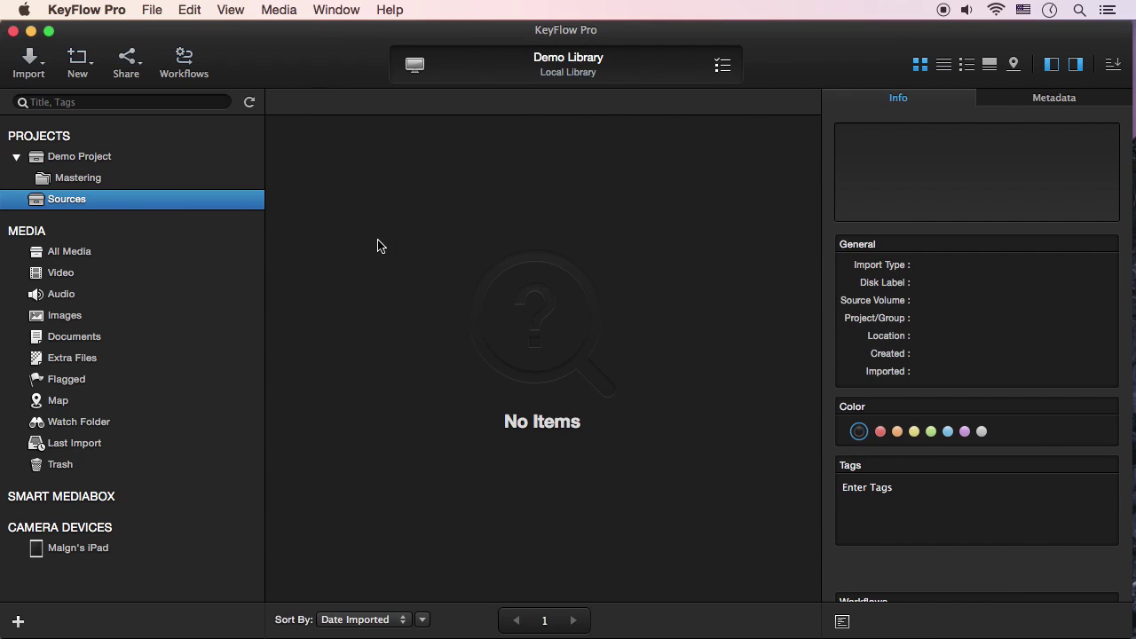
- Start a file import of the Sources folder, targeting the Sources project
click(29, 62)
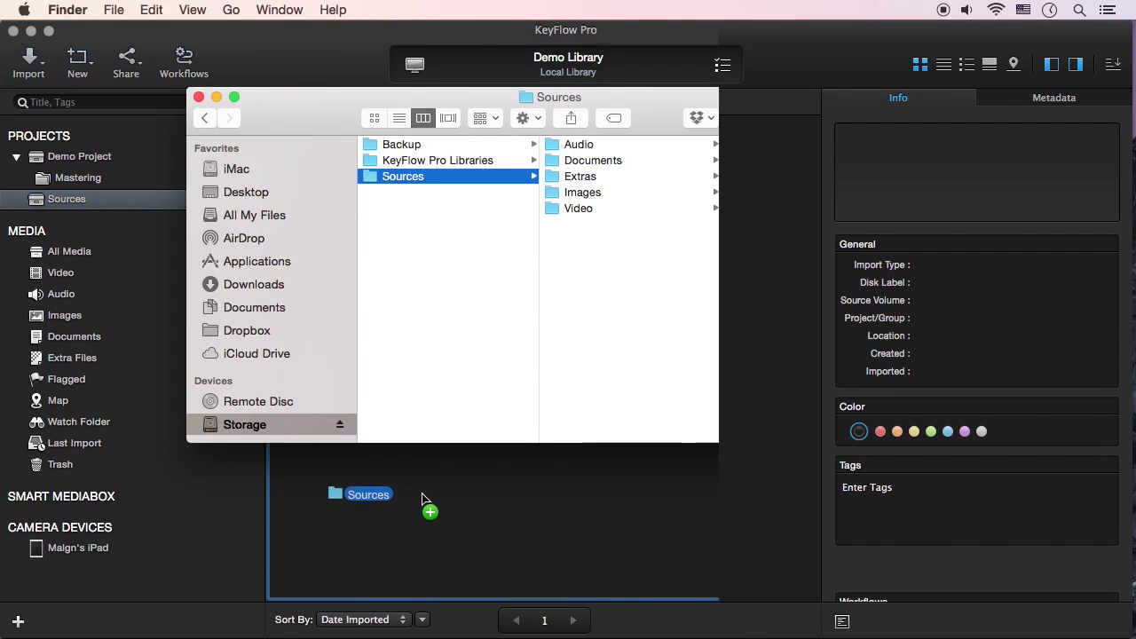
drag(424, 499, 386, 463)
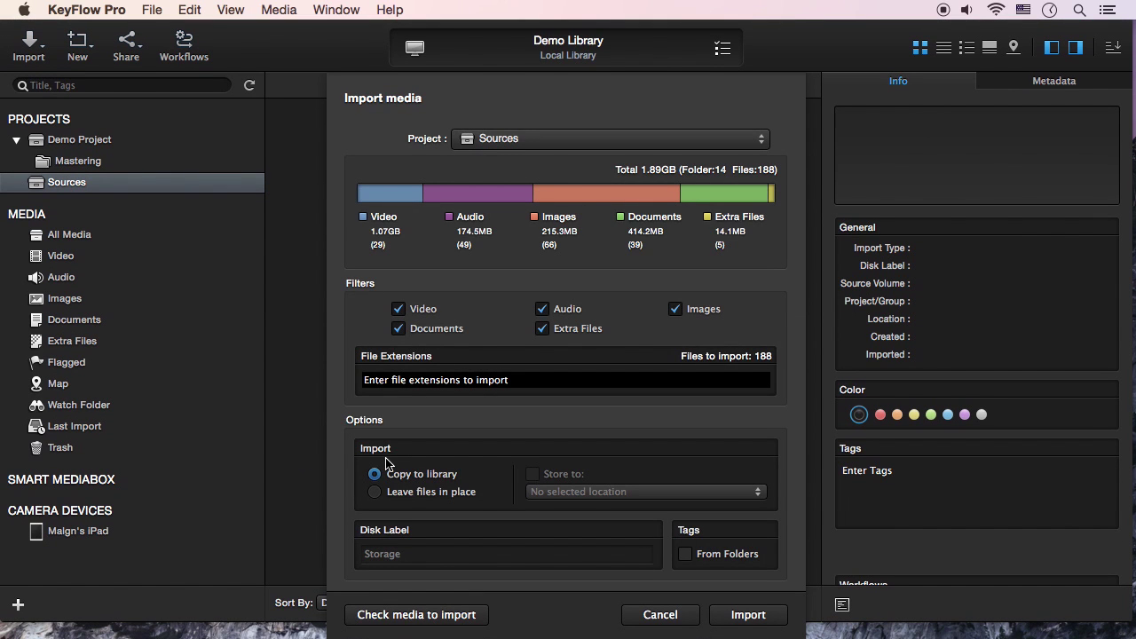
click(563, 139)
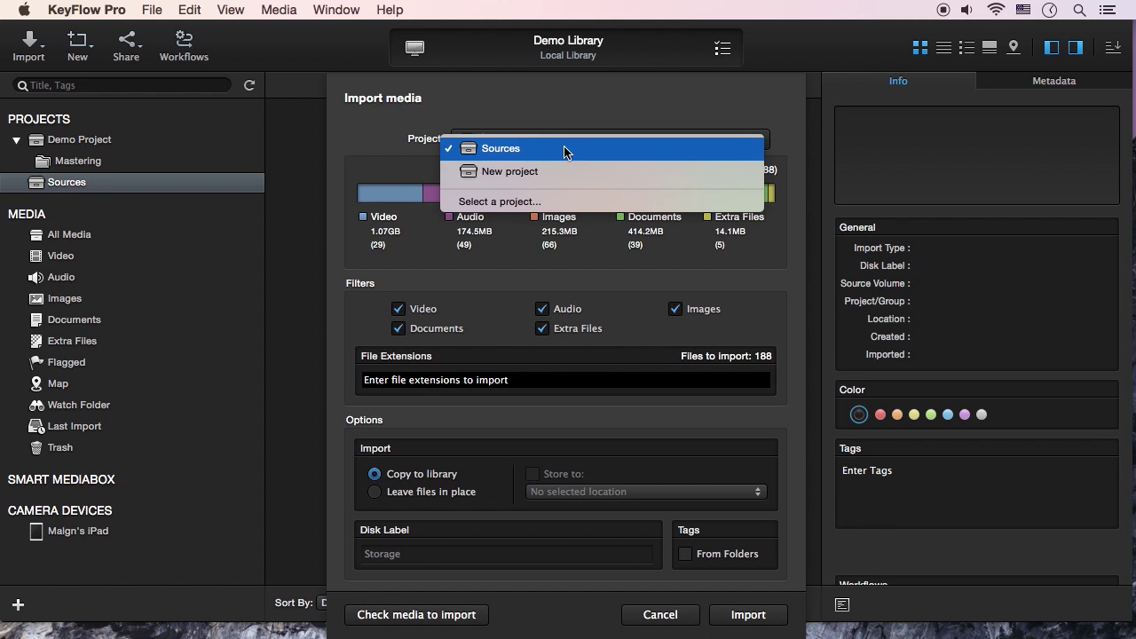
click(565, 151)
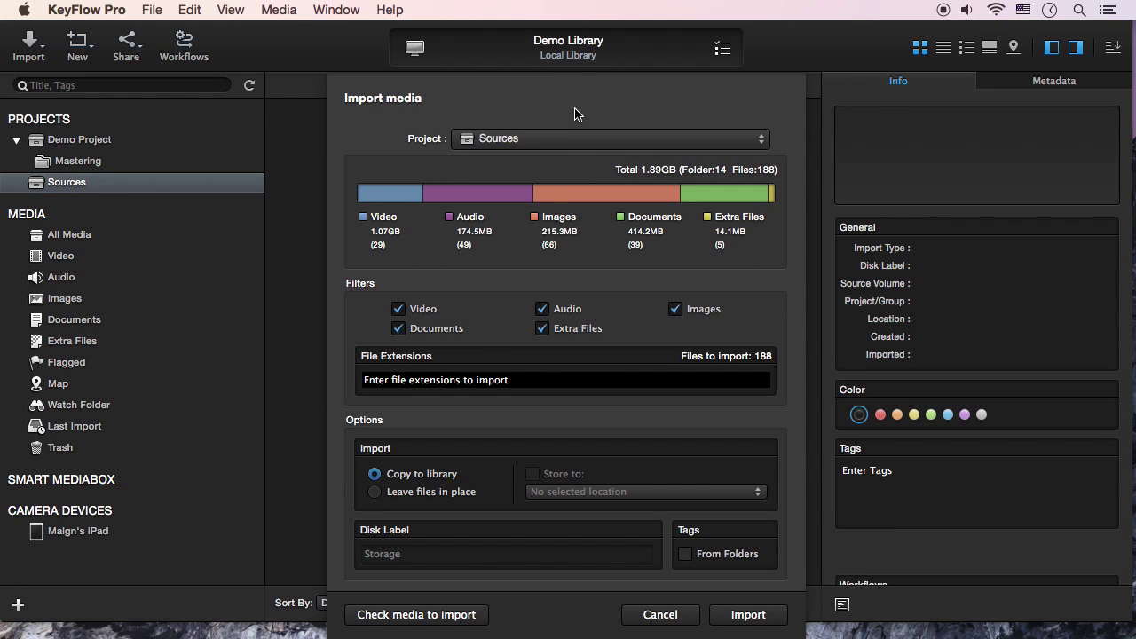
- Exclude audio, documents and extra files, and limit the import to MOV and JPG extensions
click(538, 313)
click(408, 334)
click(540, 329)
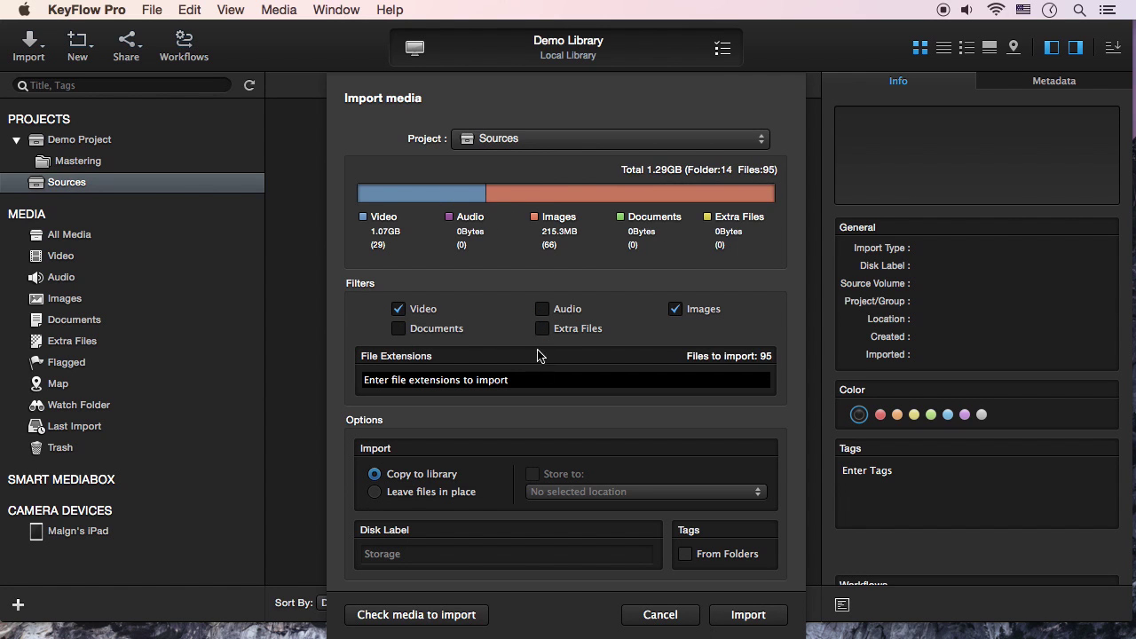
click(533, 379)
text(MOV)
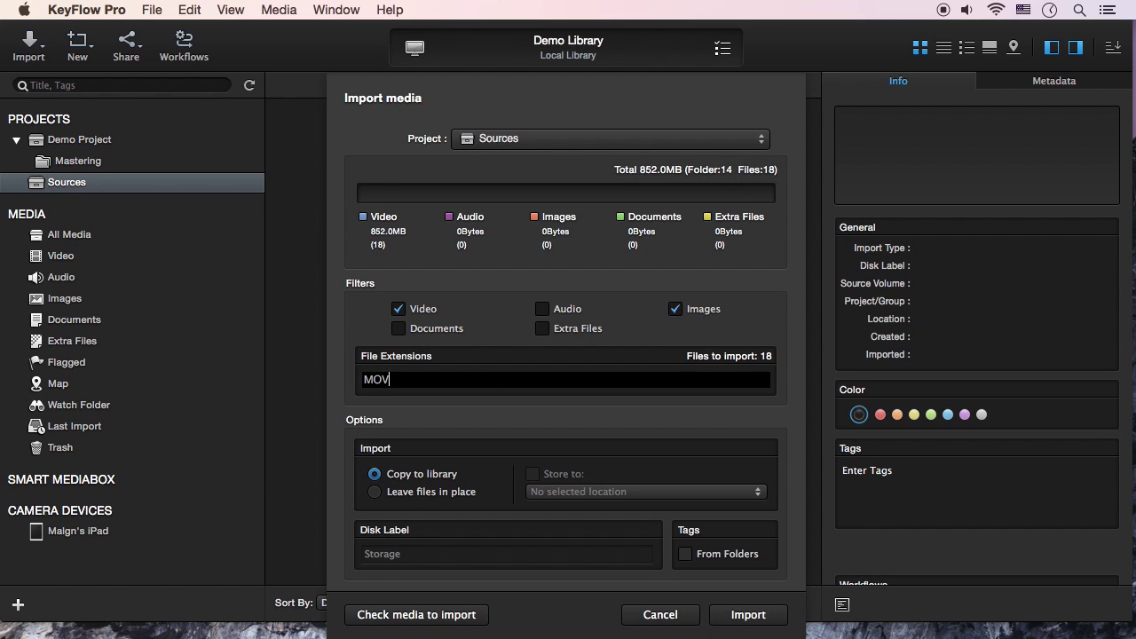
key(Return)
text(JPG)
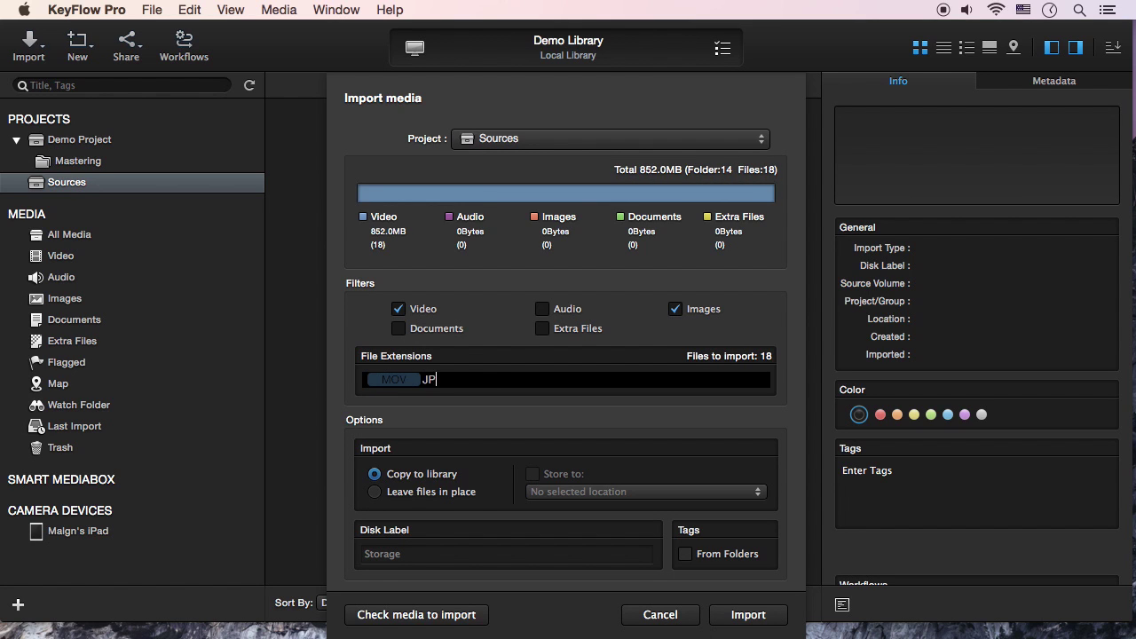
key(Return)
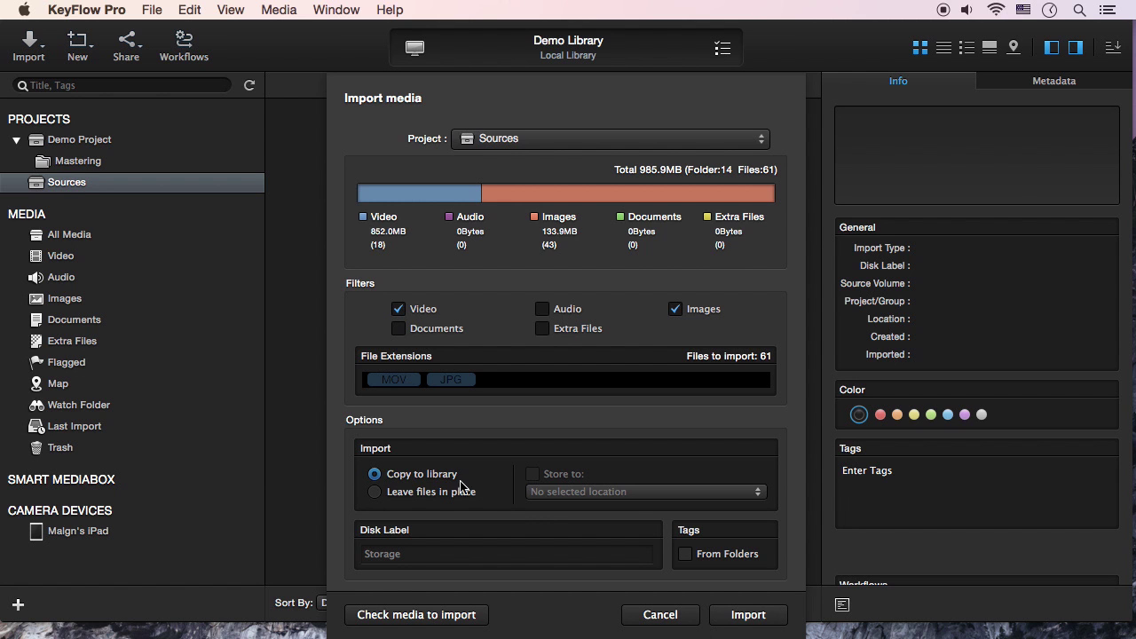
- Import the 61 filtered files, Quick Look the IMG_4944 clip, and bring up the Seedlings_15_1_Videvo clip's context menu
click(749, 615)
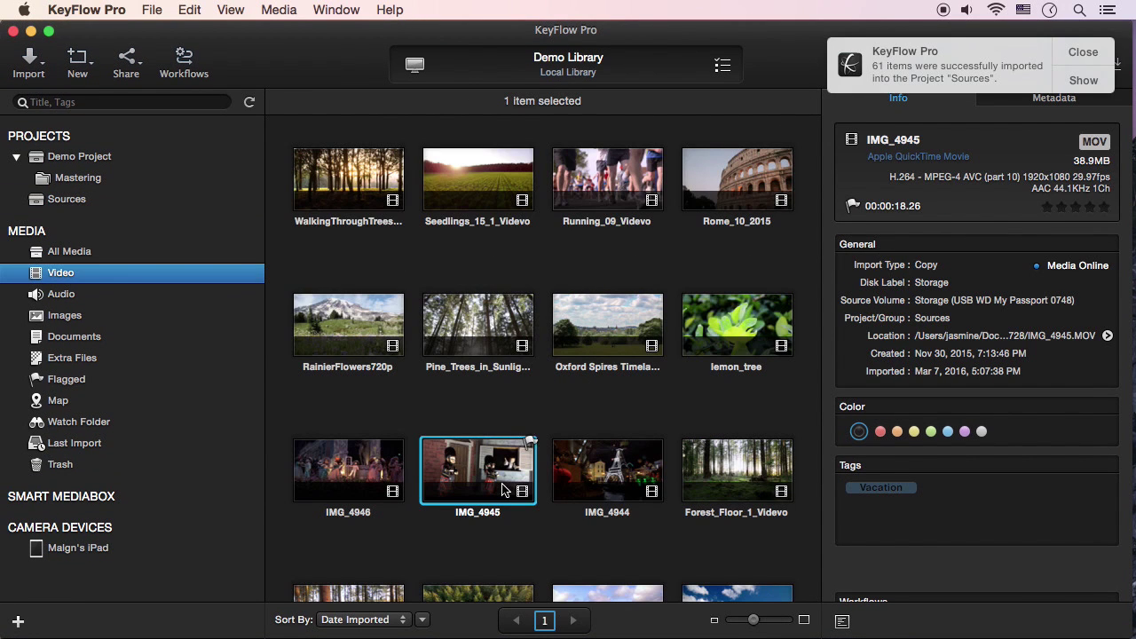
click(611, 475)
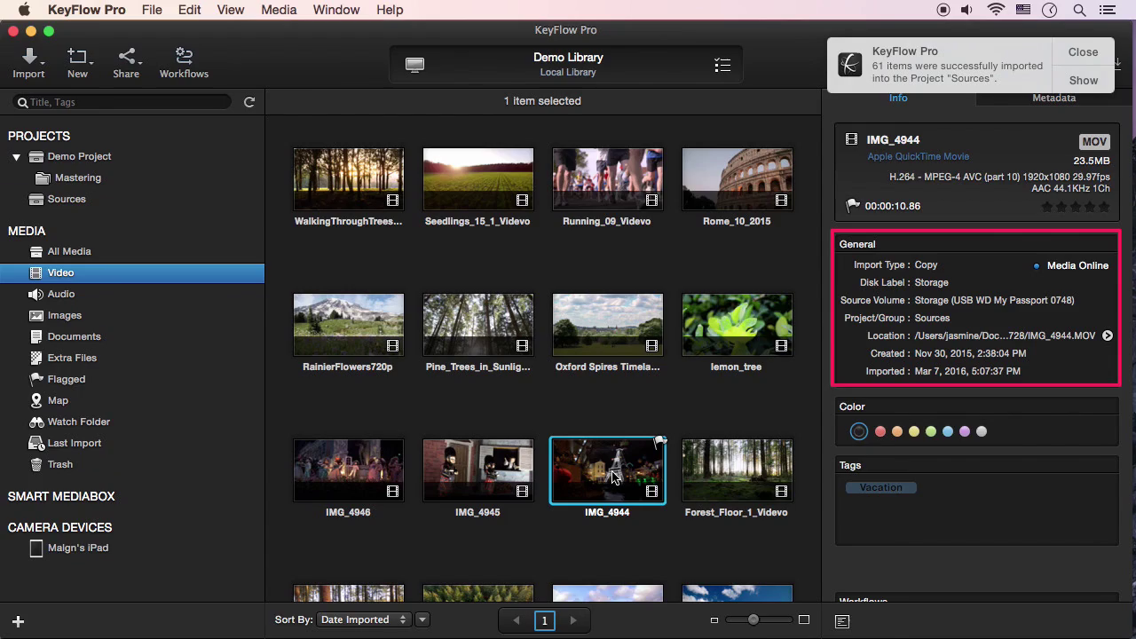
key(space)
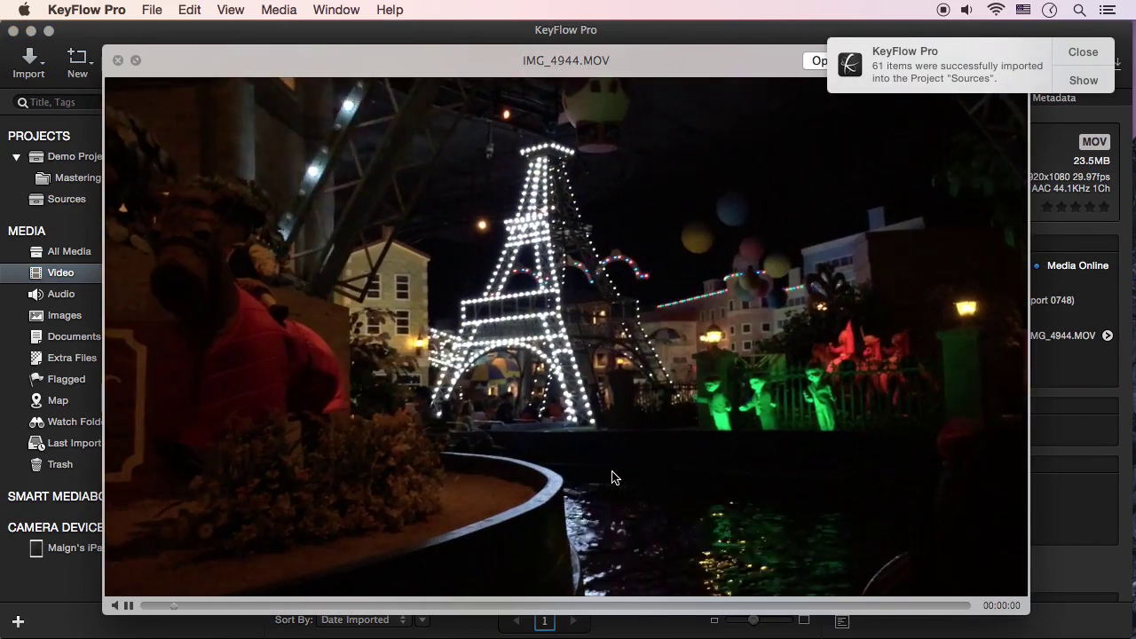
key(space)
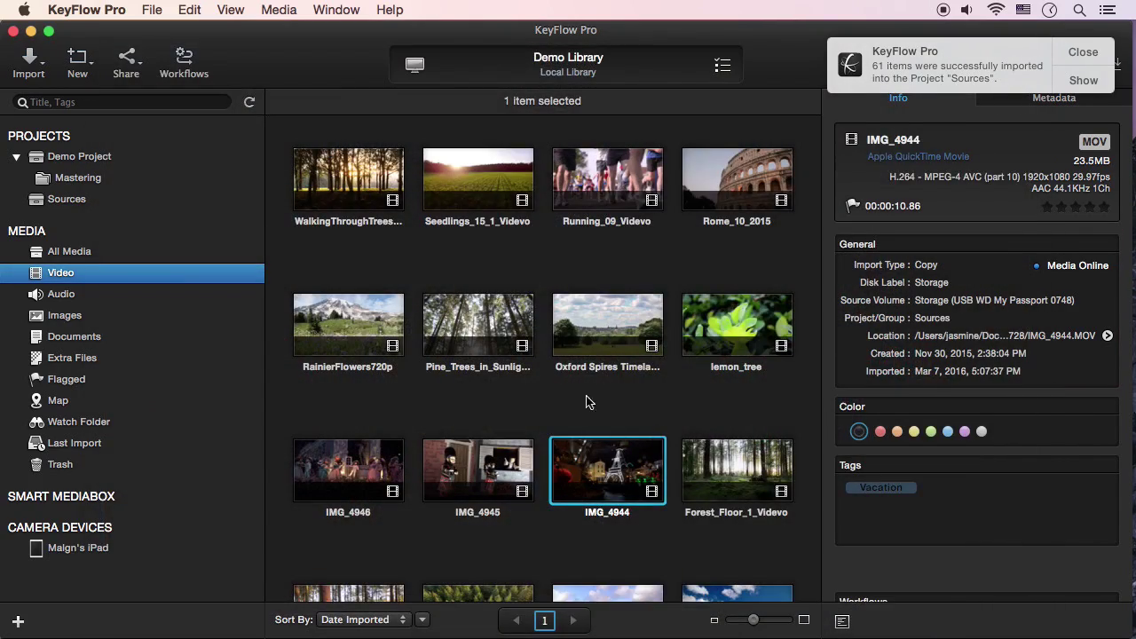
right_click(482, 207)
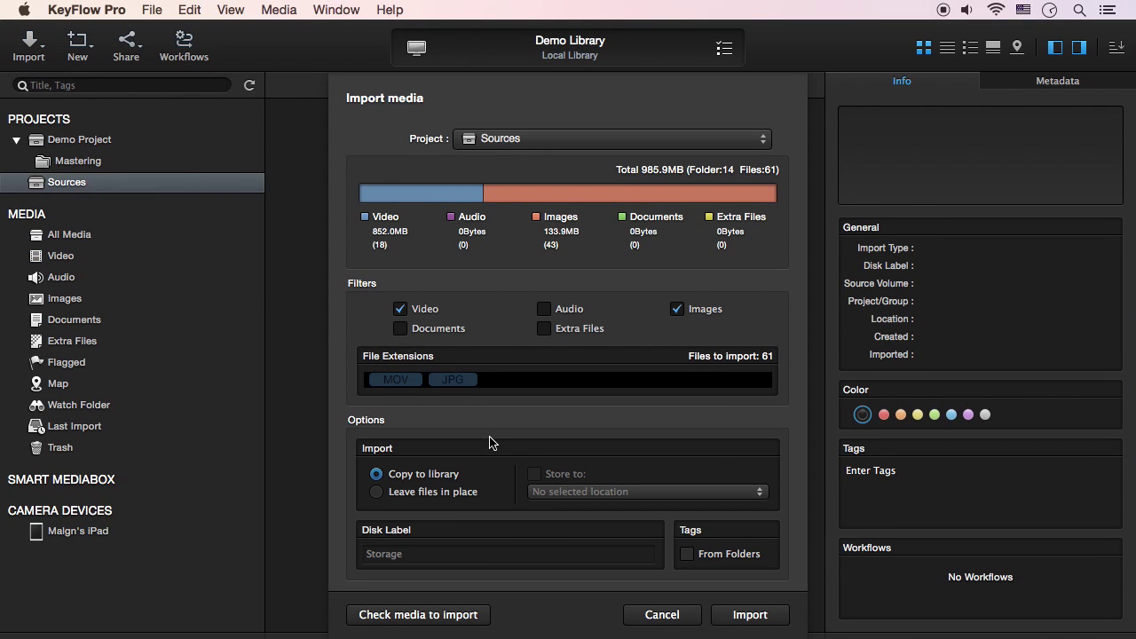
- Import the 61 files as references left in place, granting volume access, then reveal IMG_4944.MOV in Finder
click(386, 497)
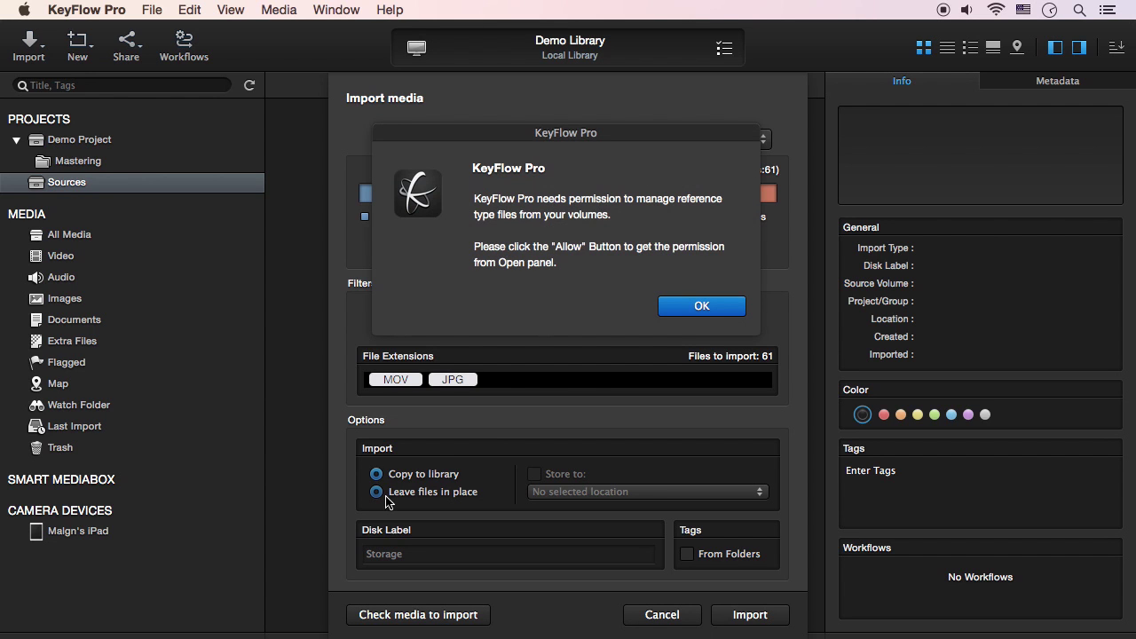
click(680, 307)
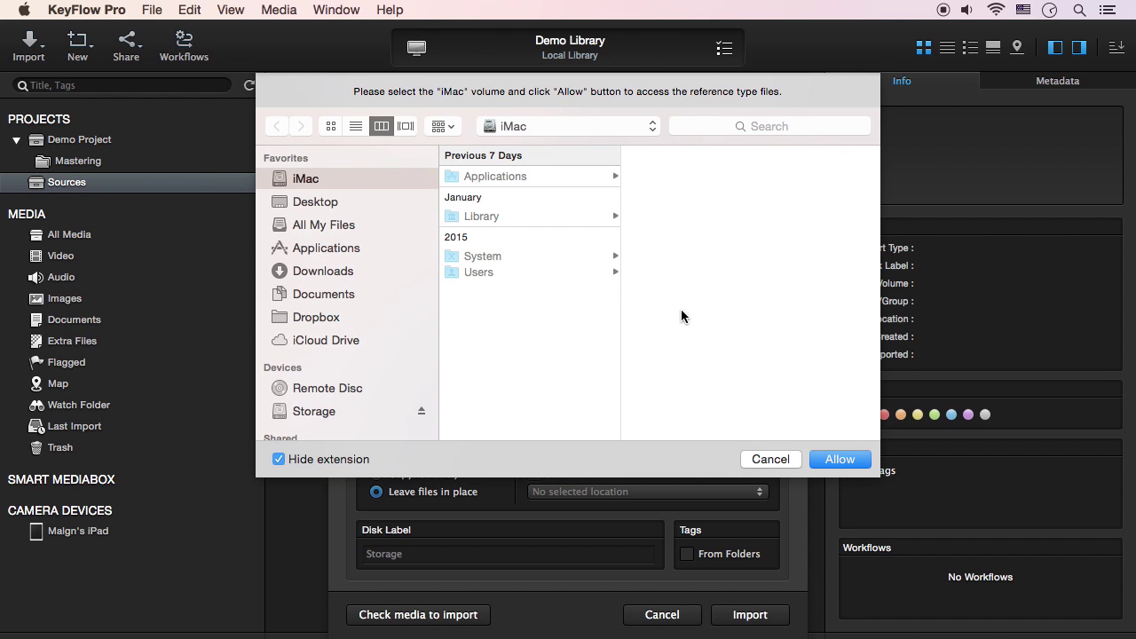
click(850, 466)
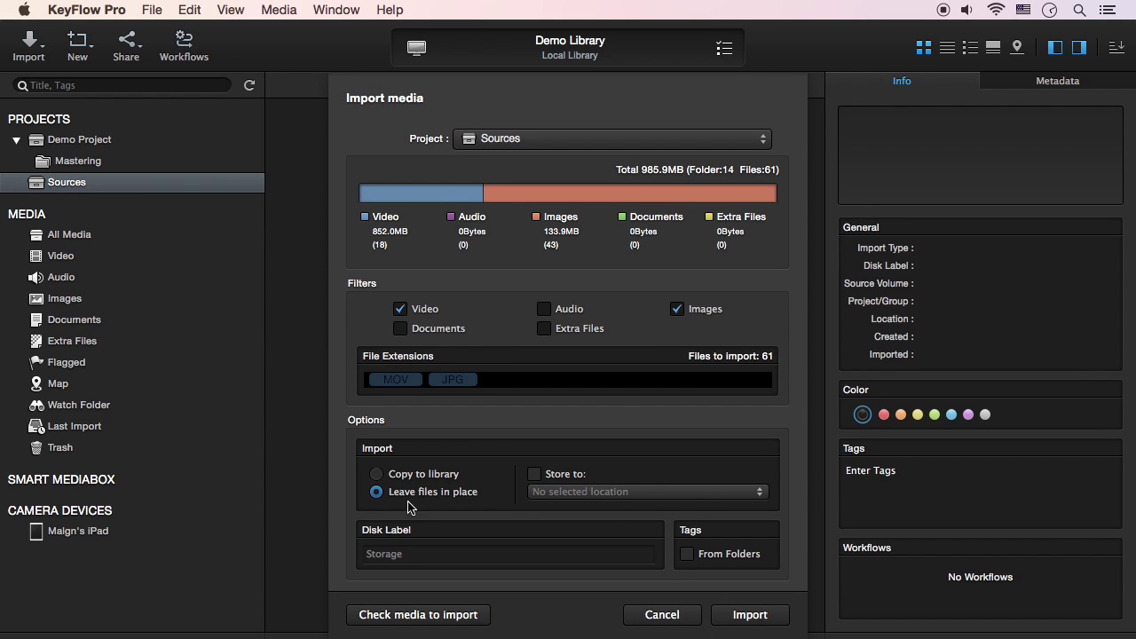
click(748, 616)
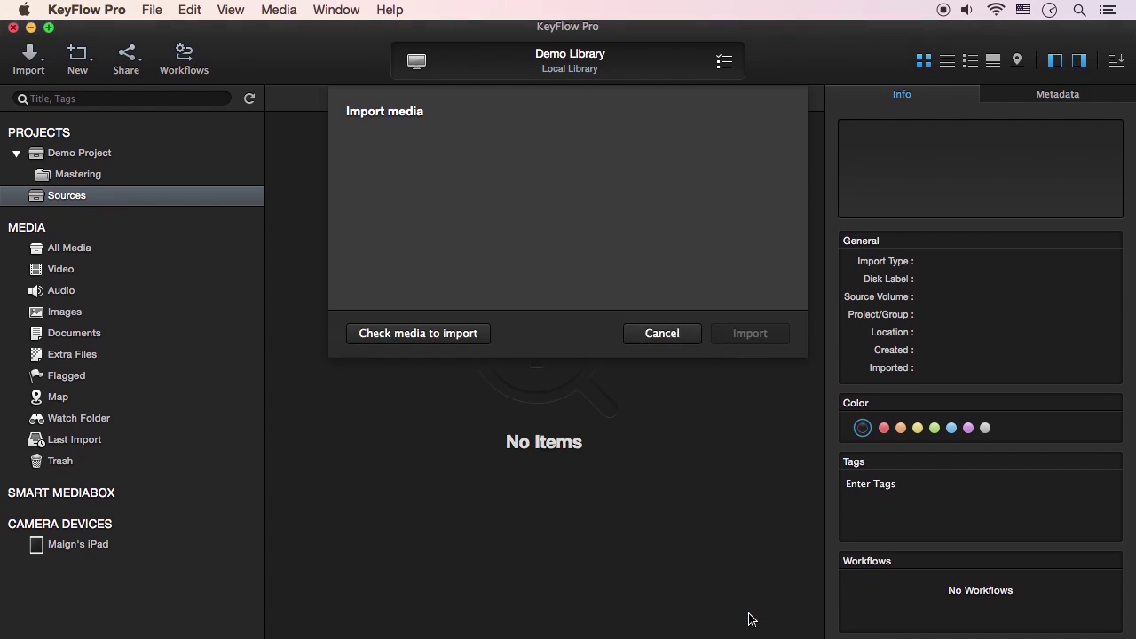
click(1110, 334)
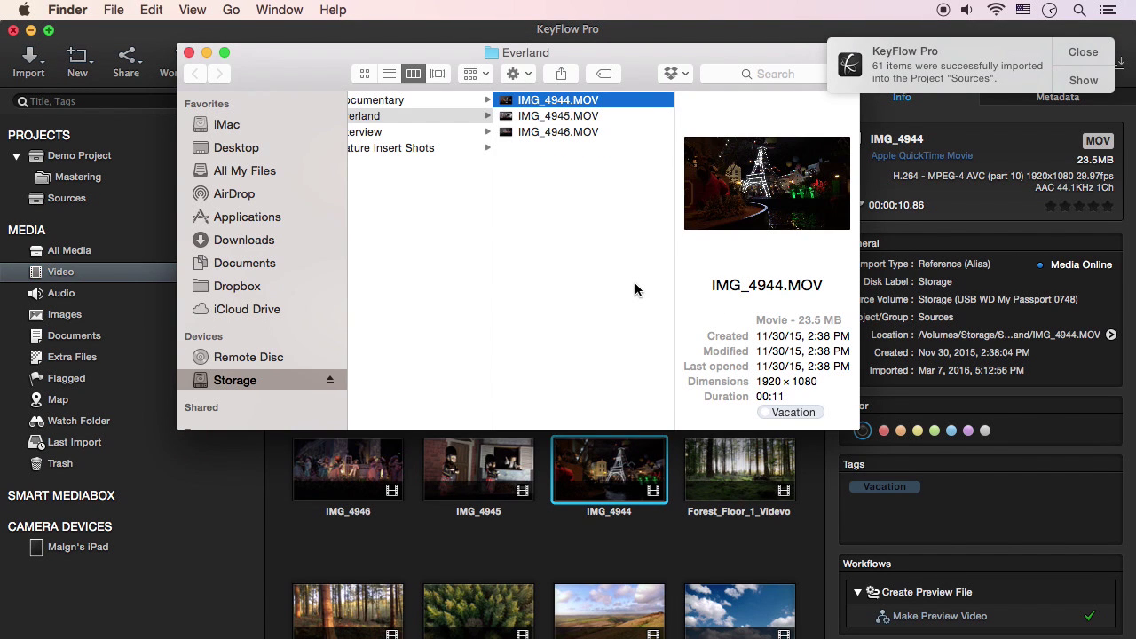
- Play and pause IMG_4944, then eject the Storage drive so the clip shows Media Offline
click(620, 466)
double_click(619, 466)
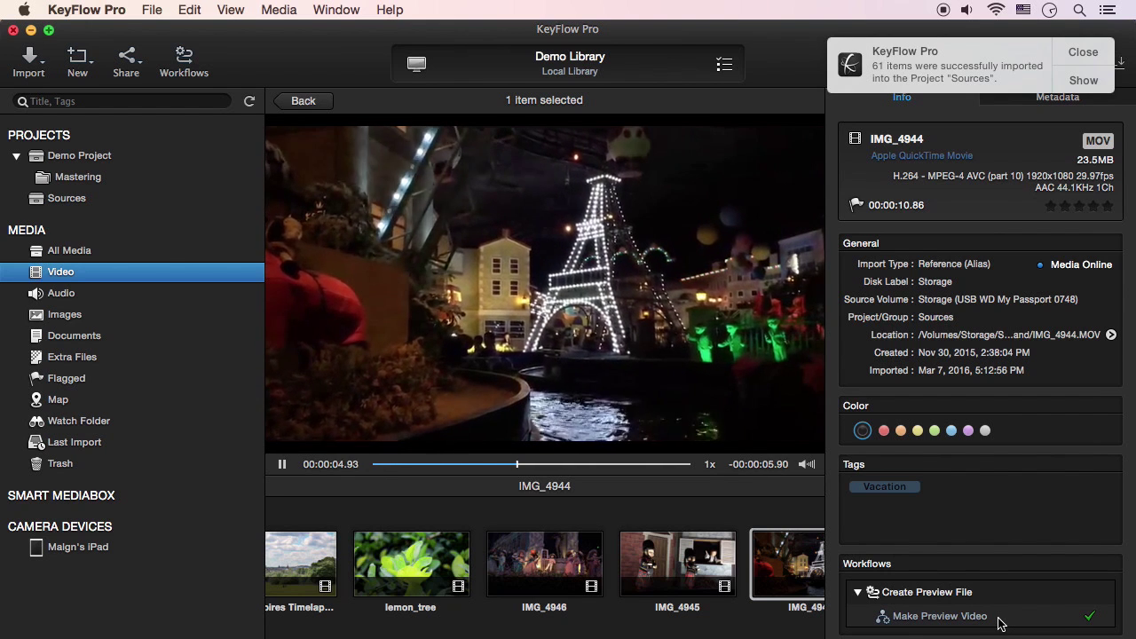
key(space)
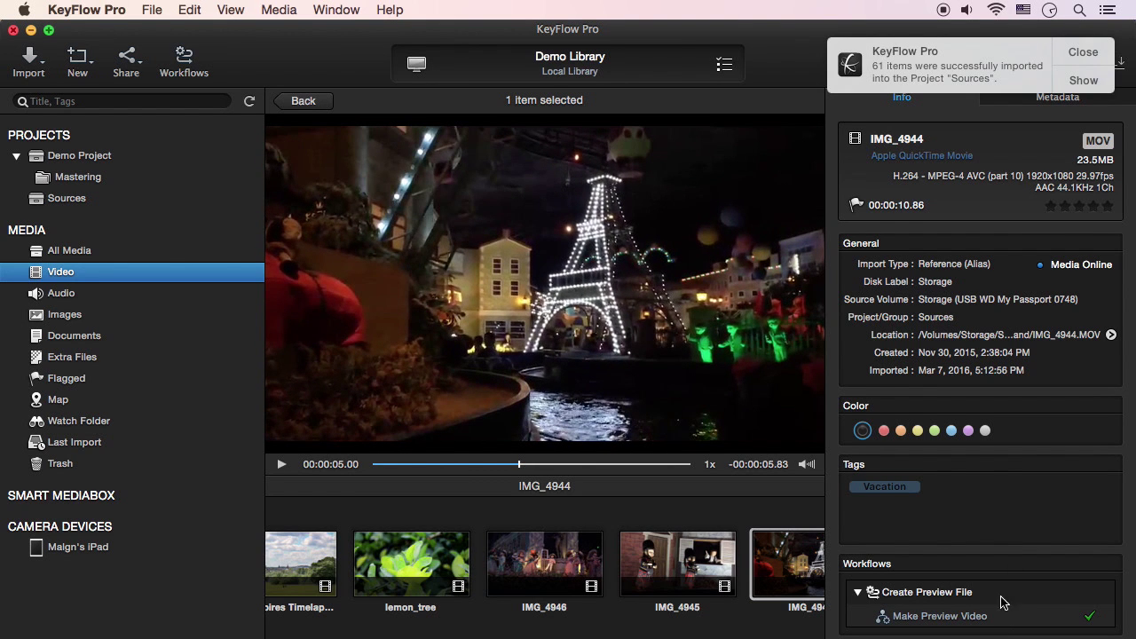
click(1112, 335)
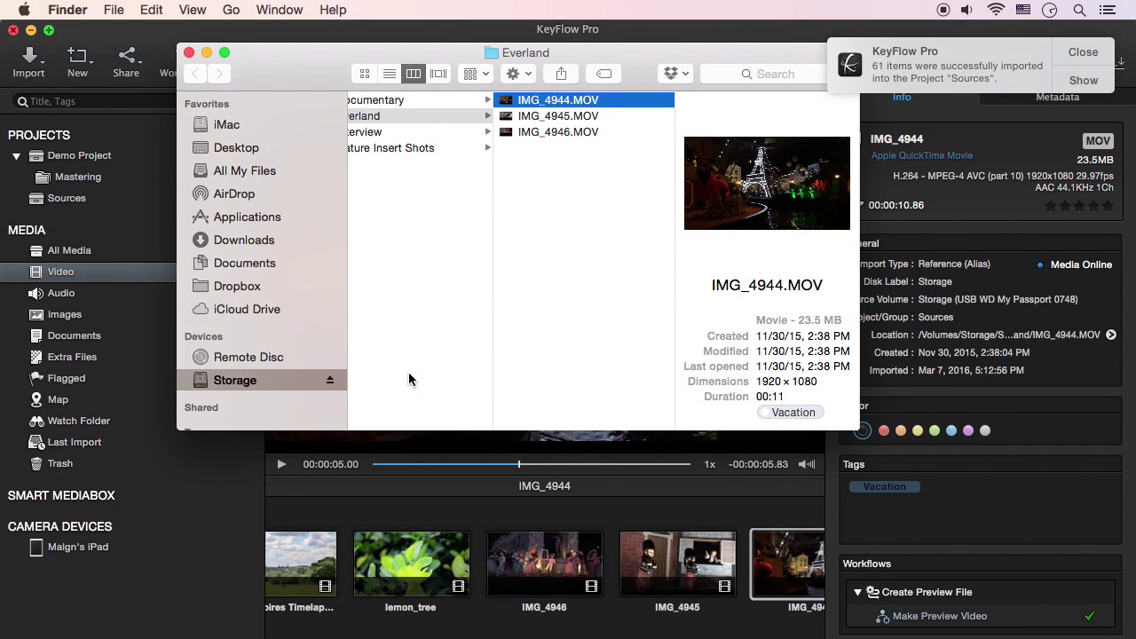
click(333, 381)
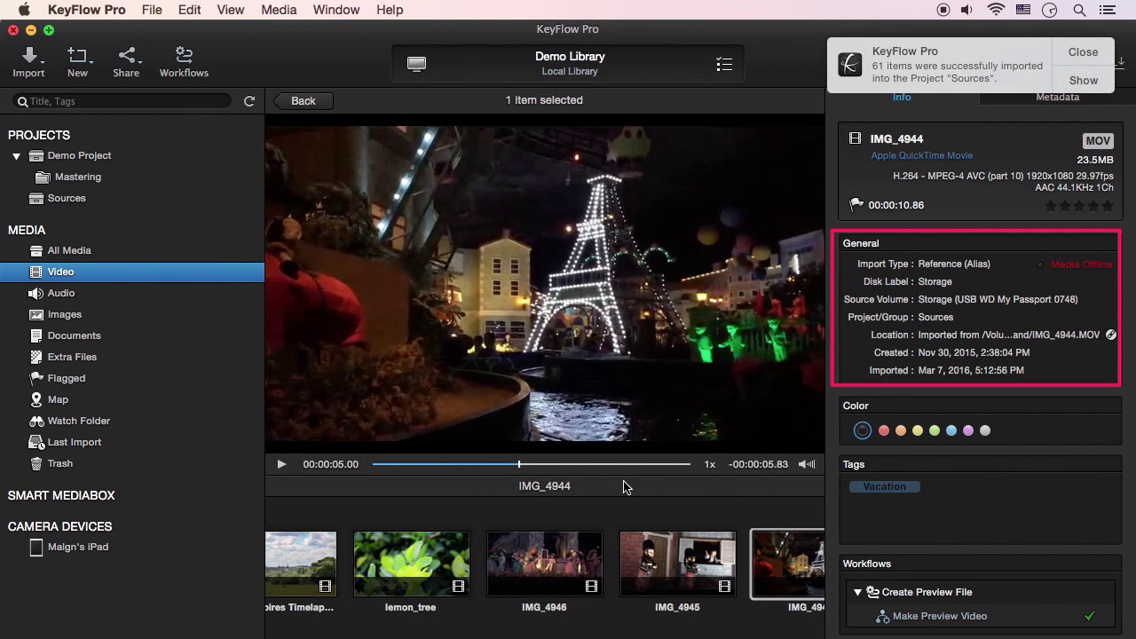
key(space)
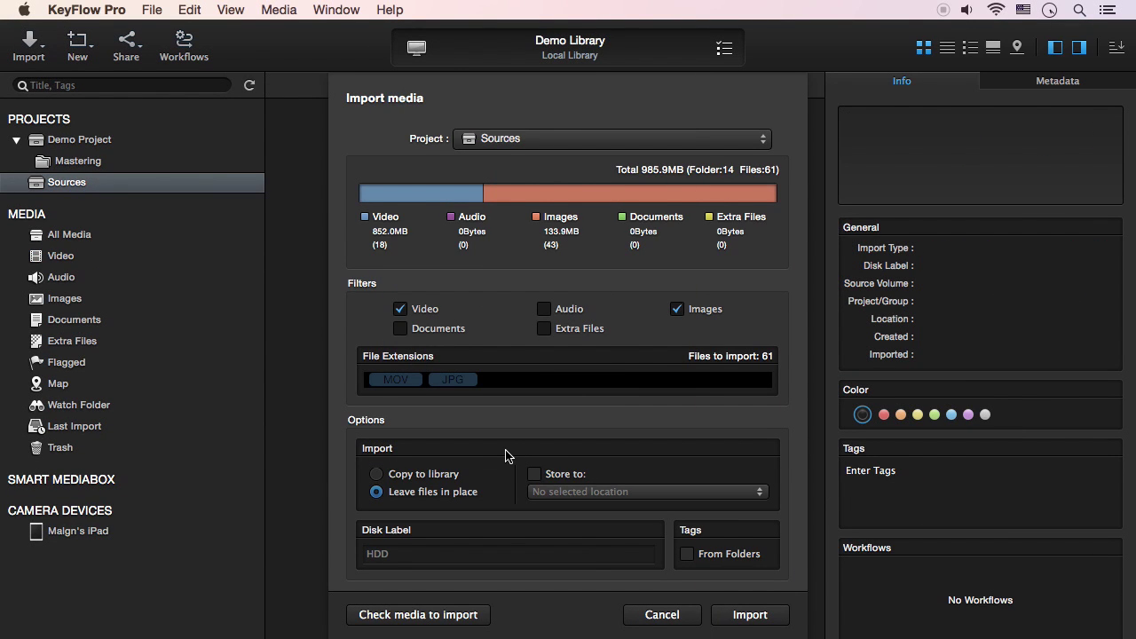
- Import the 61 files with storage set to the HDD's External Media folder
click(543, 480)
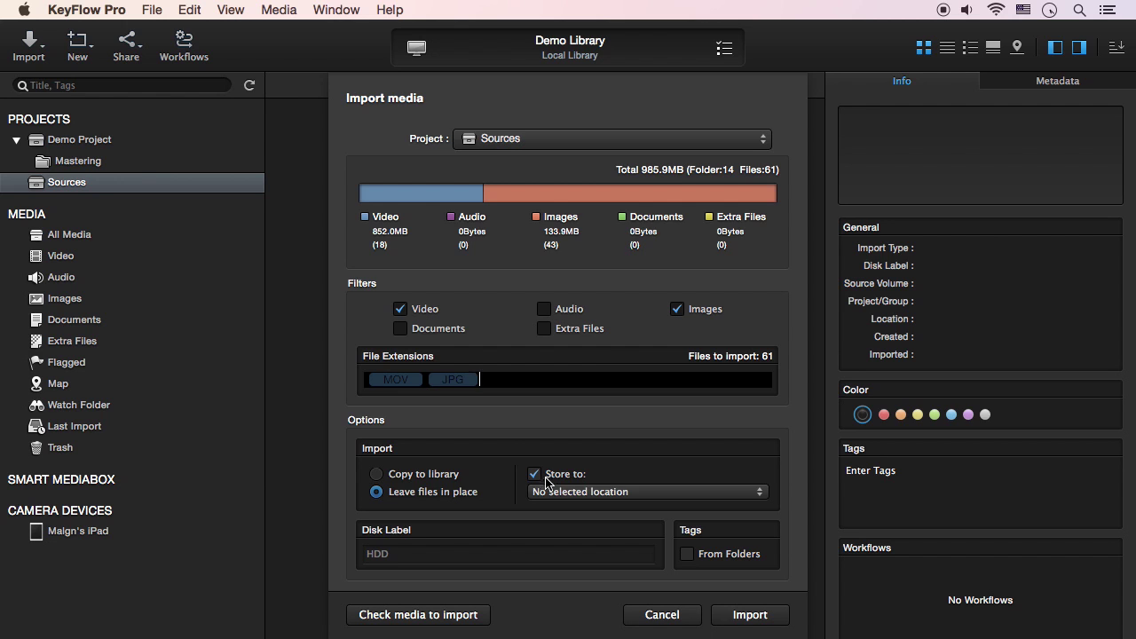
click(590, 493)
click(596, 522)
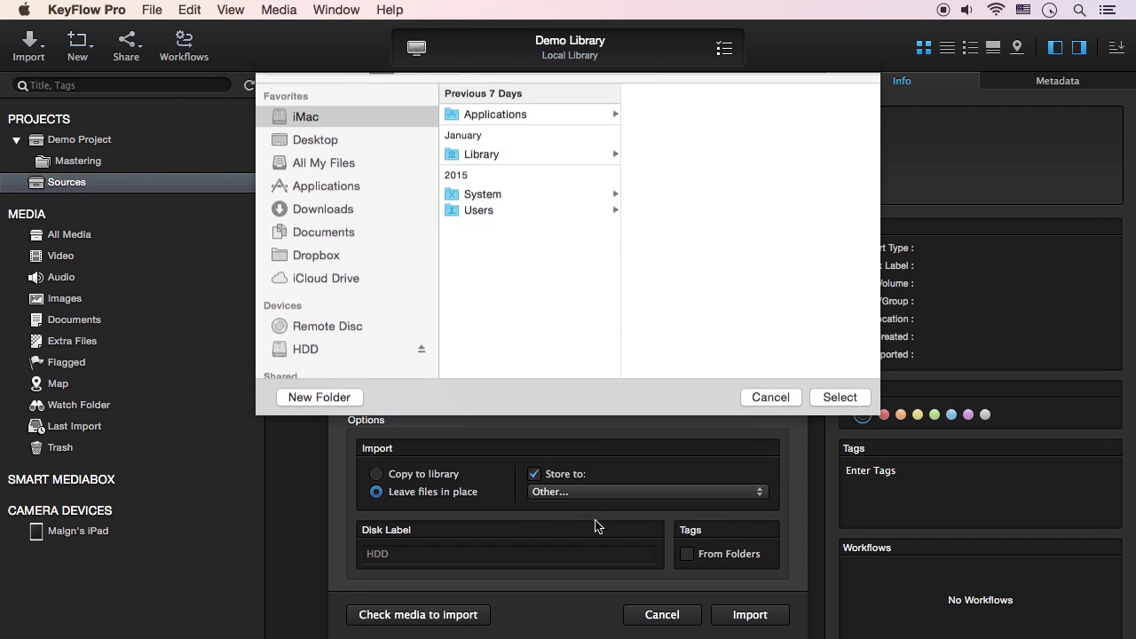
click(362, 378)
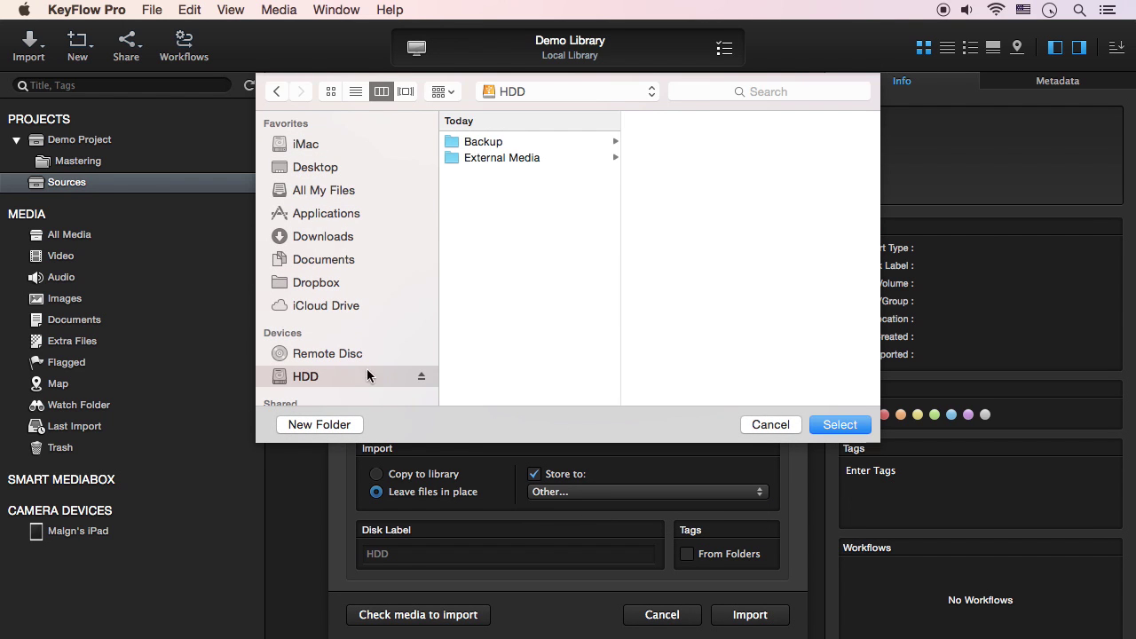
click(539, 158)
click(840, 425)
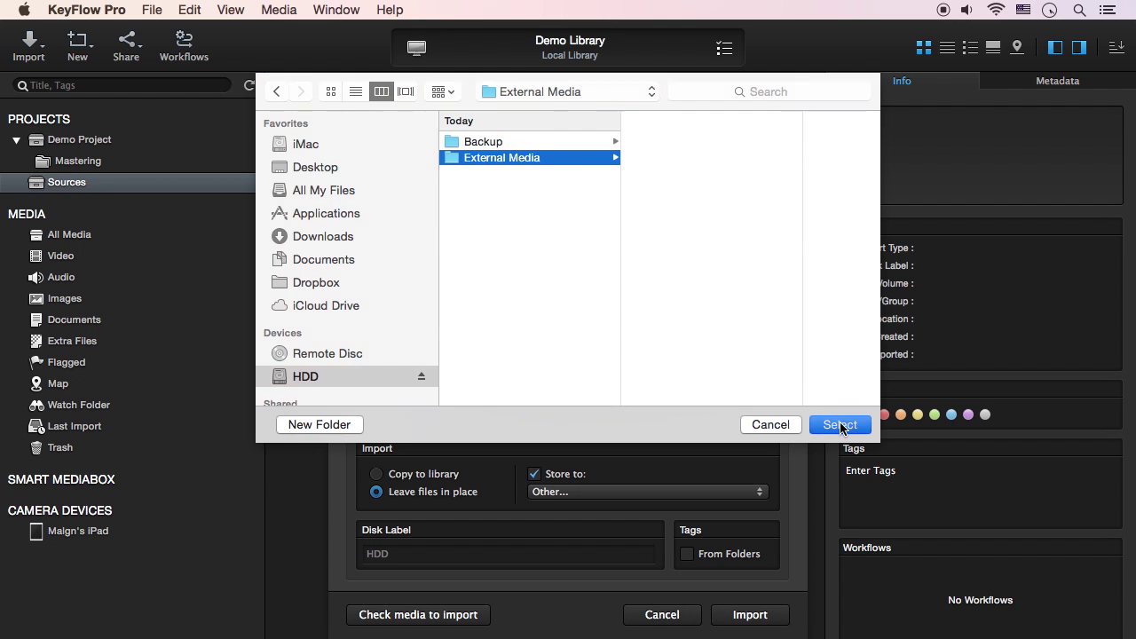
click(738, 617)
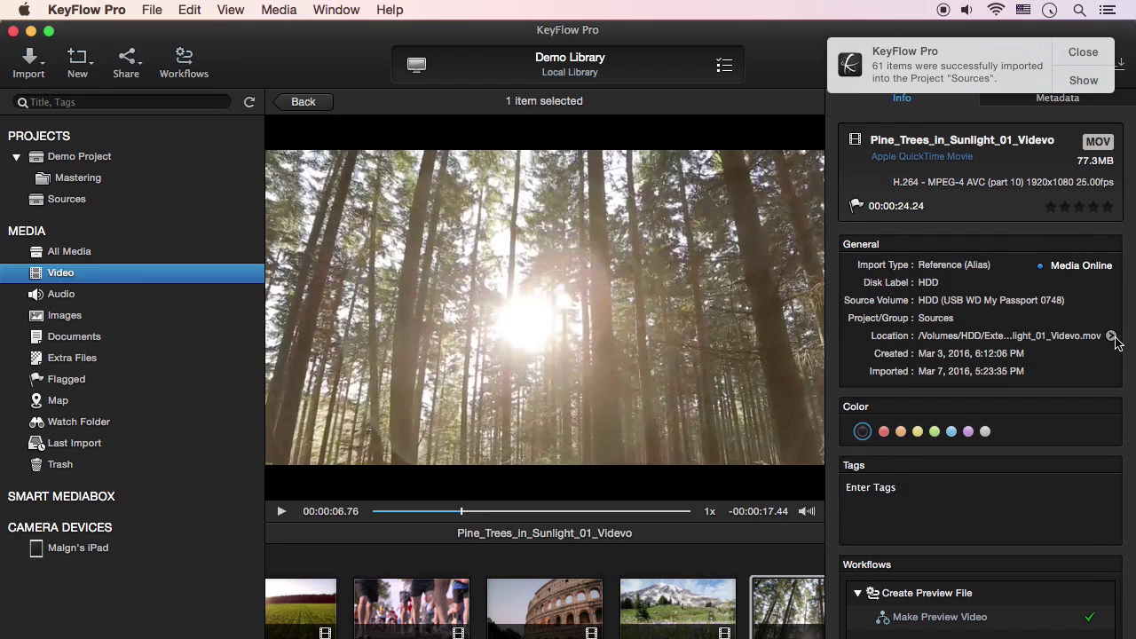
- Reveal Pine_Trees_in_Sunlight_01_Videvo's source file in Finder, then return to the library
click(1113, 337)
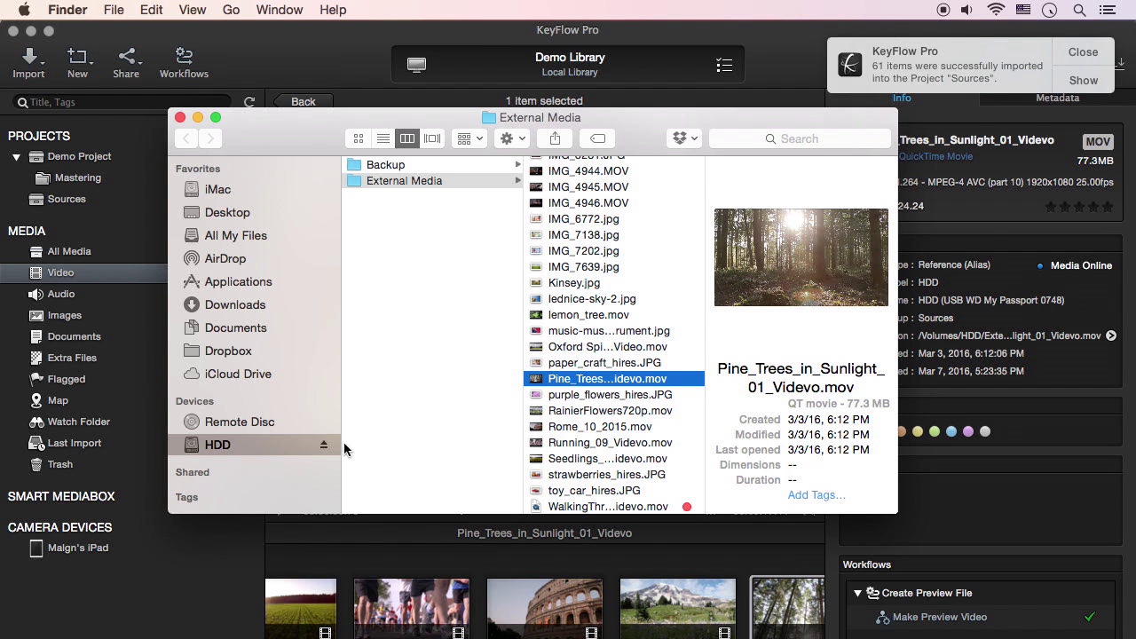
click(346, 75)
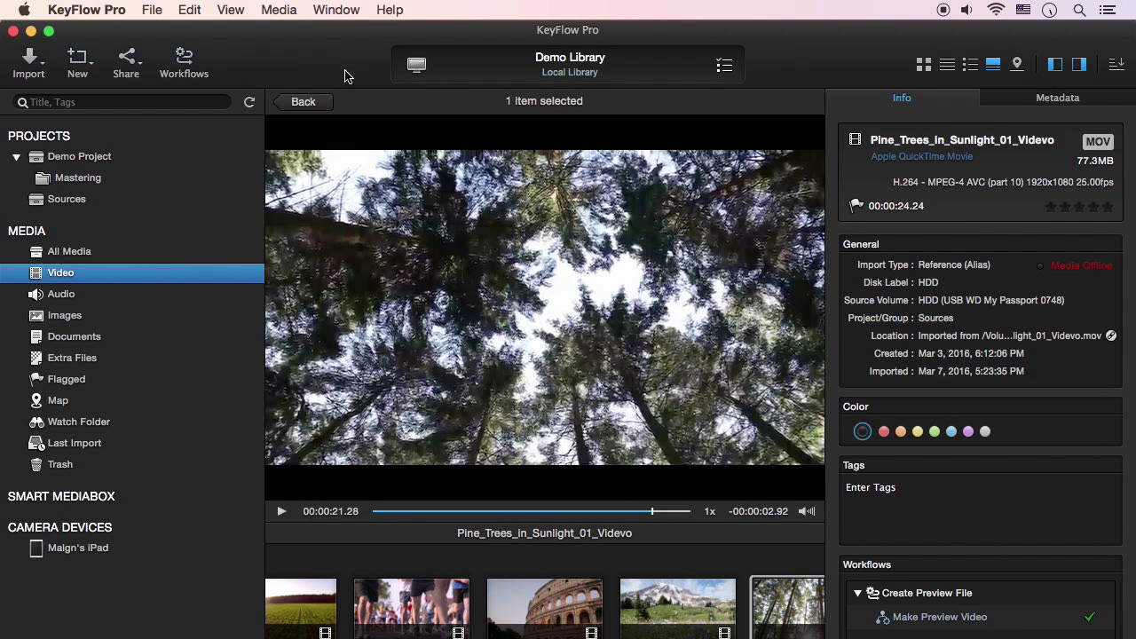
- In General preferences, set When Files to Import to 'Copy to library'
click(119, 9)
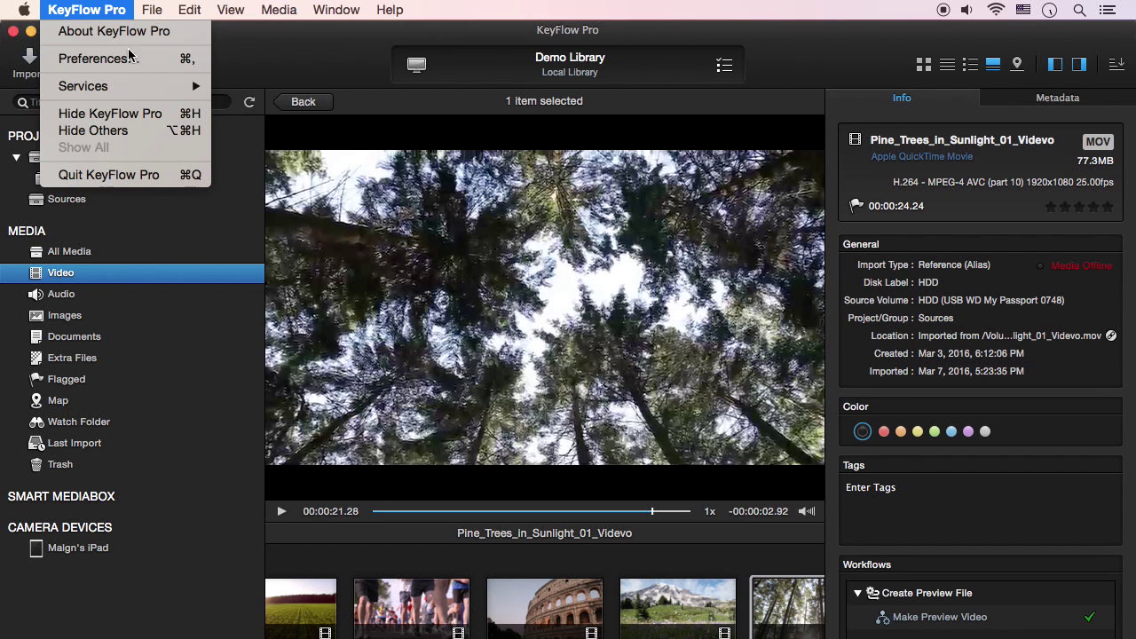
click(138, 67)
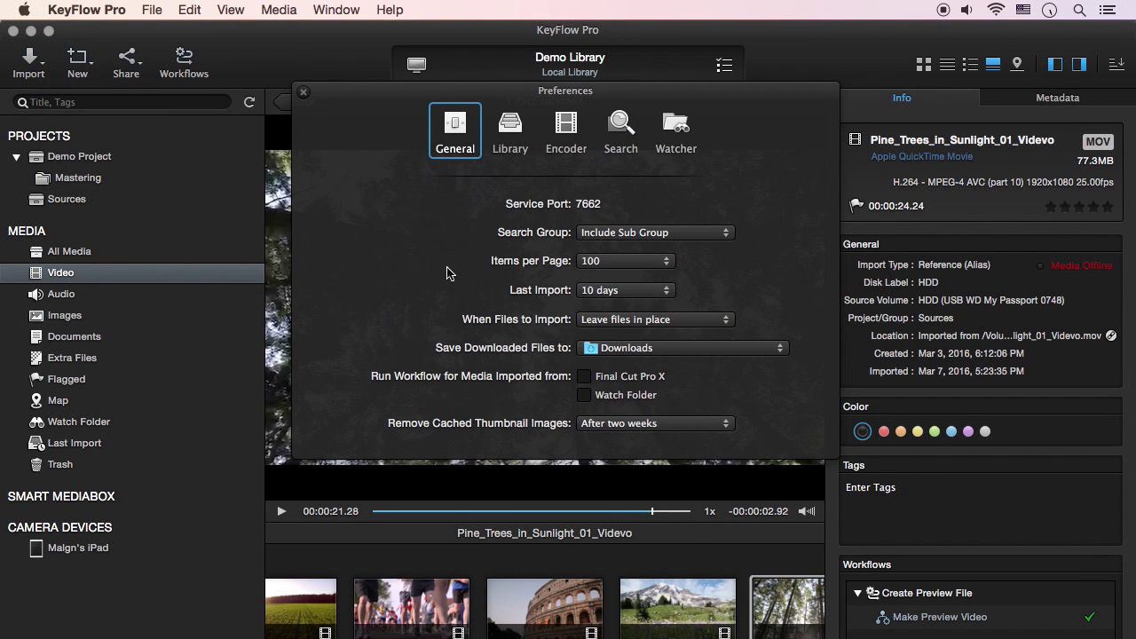
click(641, 321)
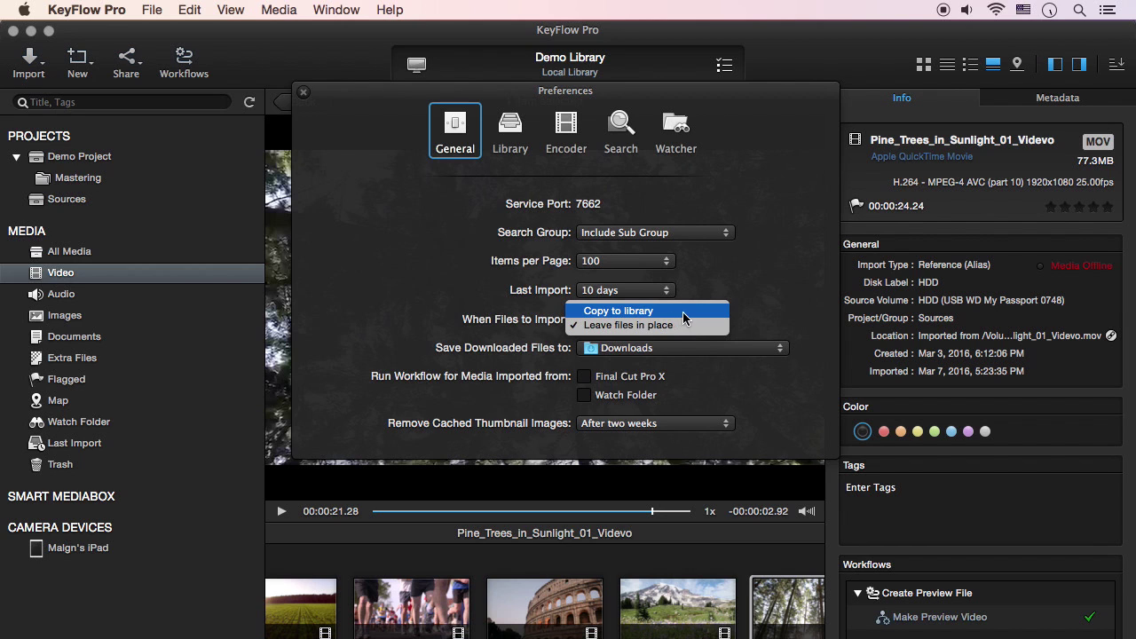
click(683, 312)
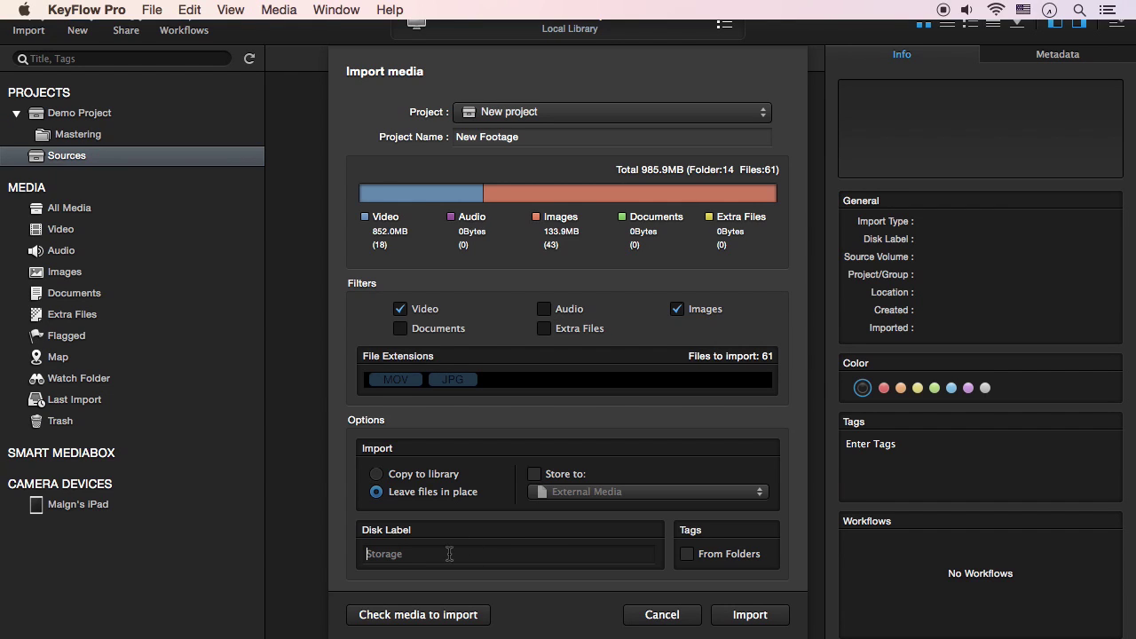
- Enter 'HD' in the Import media dialog
text(HD)
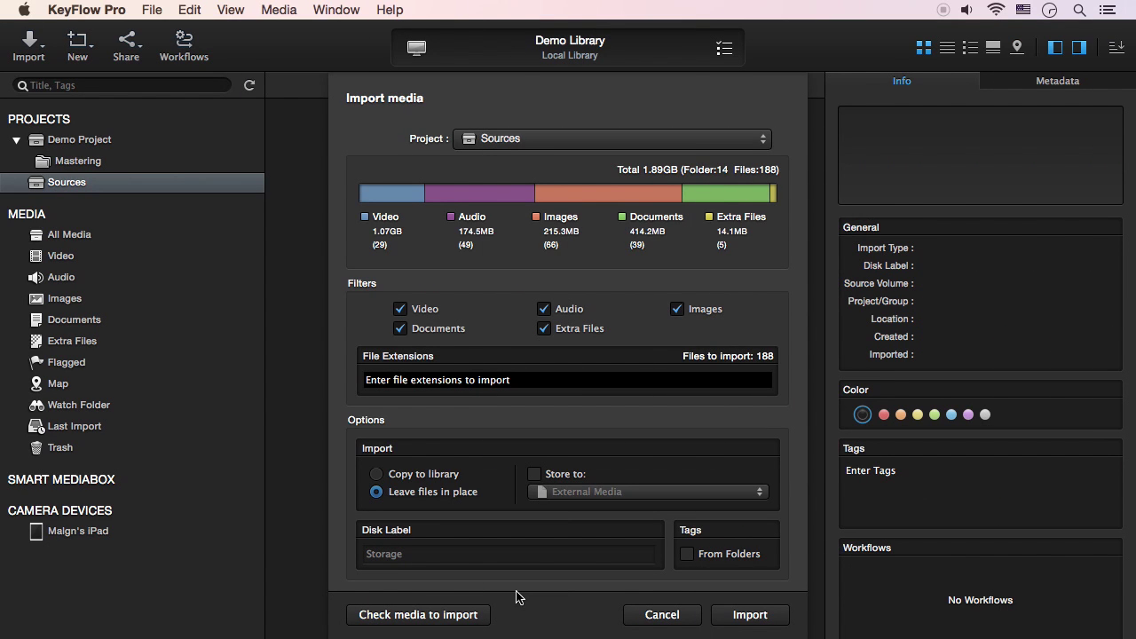
- Review the media queued for import filtered to Video Files, previewing the CaribbeanJetty clip
click(451, 615)
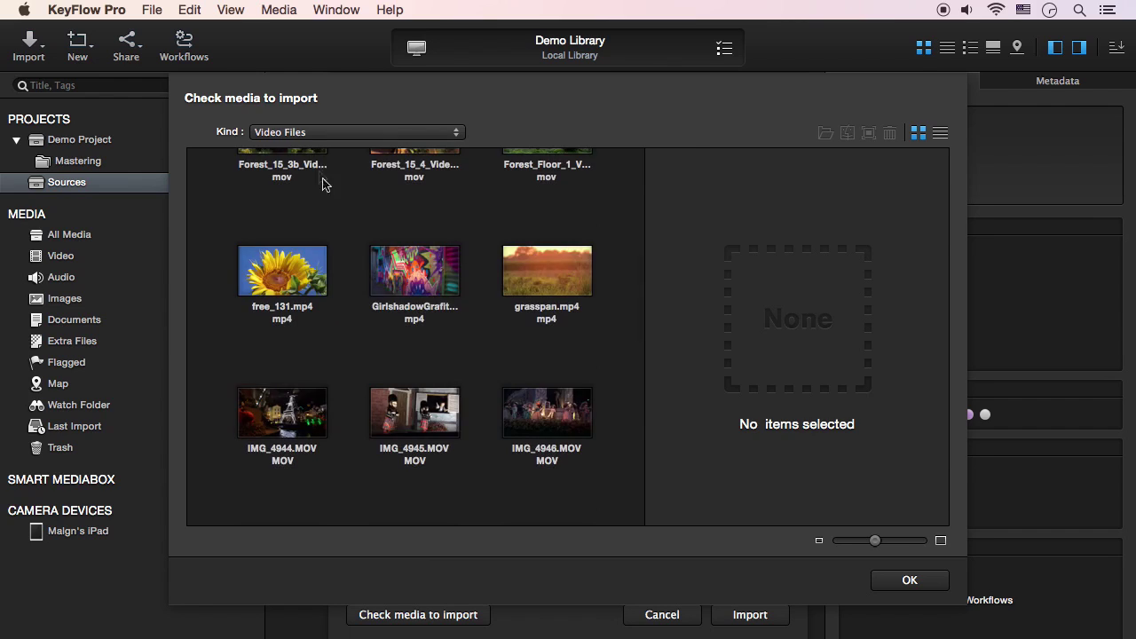
scroll(418, 338, up, 5)
click(424, 214)
key(space)
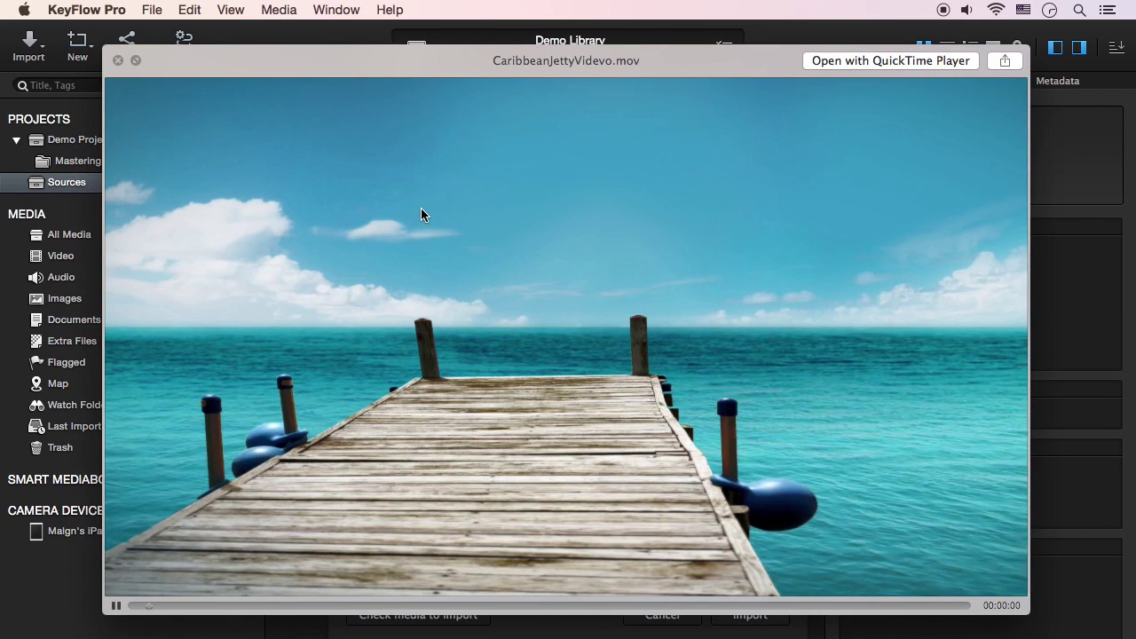
key(space)
- Remove Ape02, CaribbeanJetty and cat_in_the_sun from the import queue
click(283, 203)
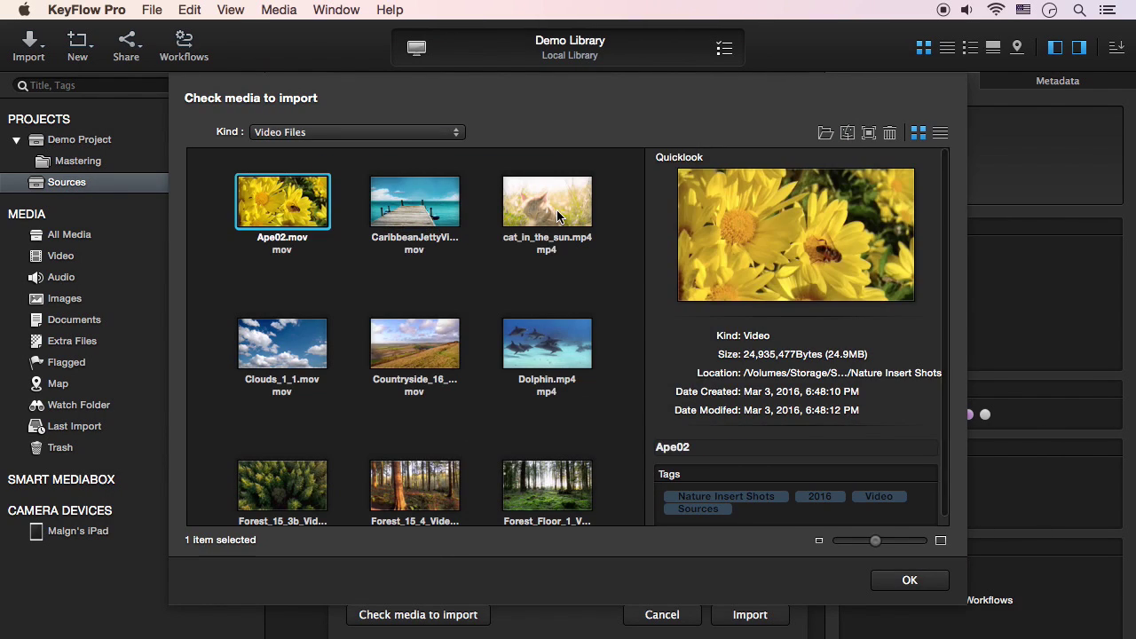
shift+click(558, 217)
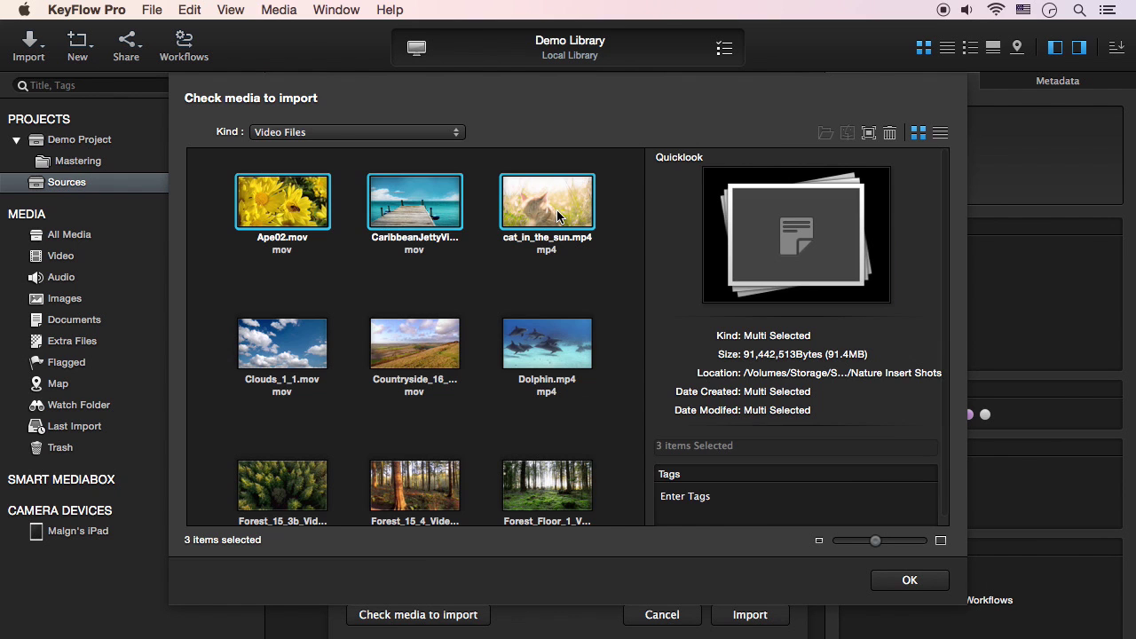
click(890, 133)
click(705, 275)
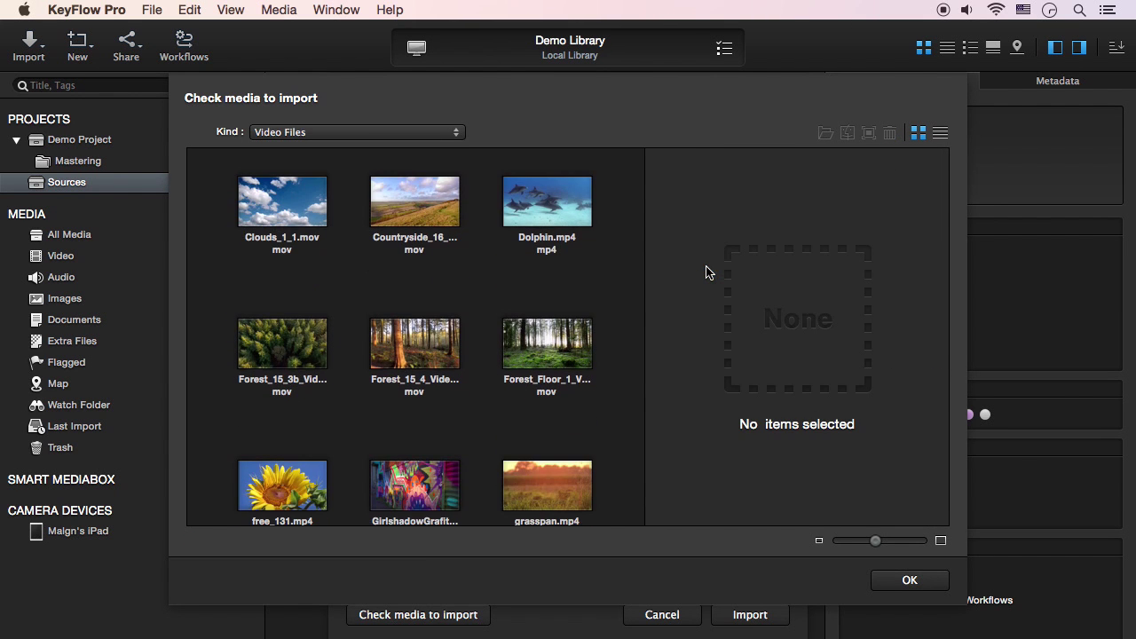
scroll(355, 338, down, 5)
click(305, 298)
- Tag clips IMG_4944 through IMG_4946 with Everland
click(430, 308)
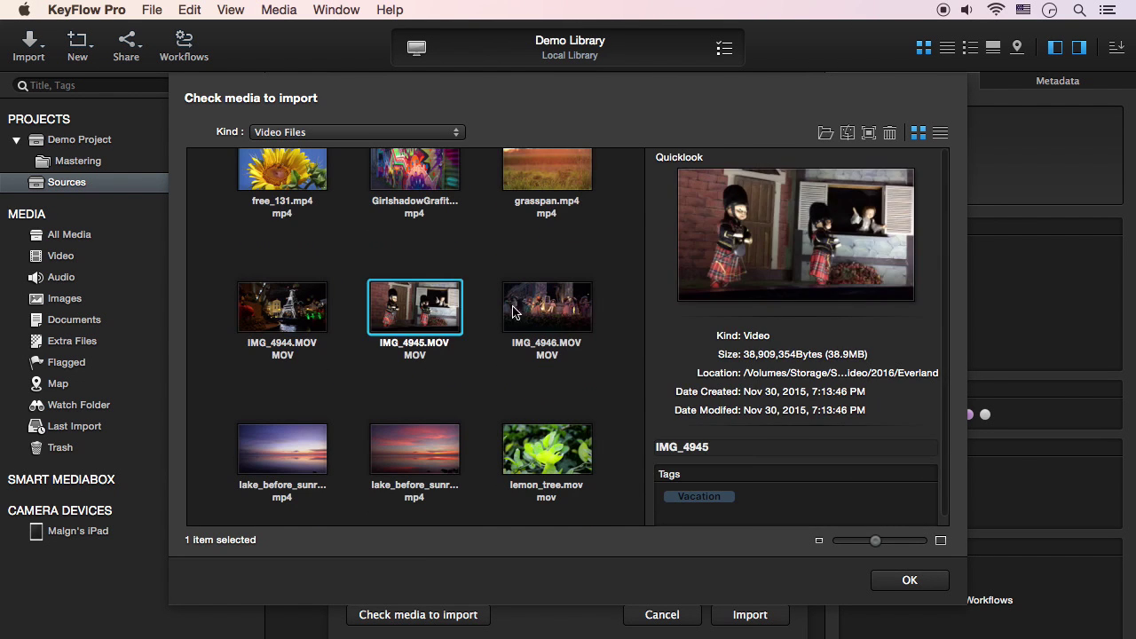
click(566, 311)
shift+click(289, 313)
click(824, 501)
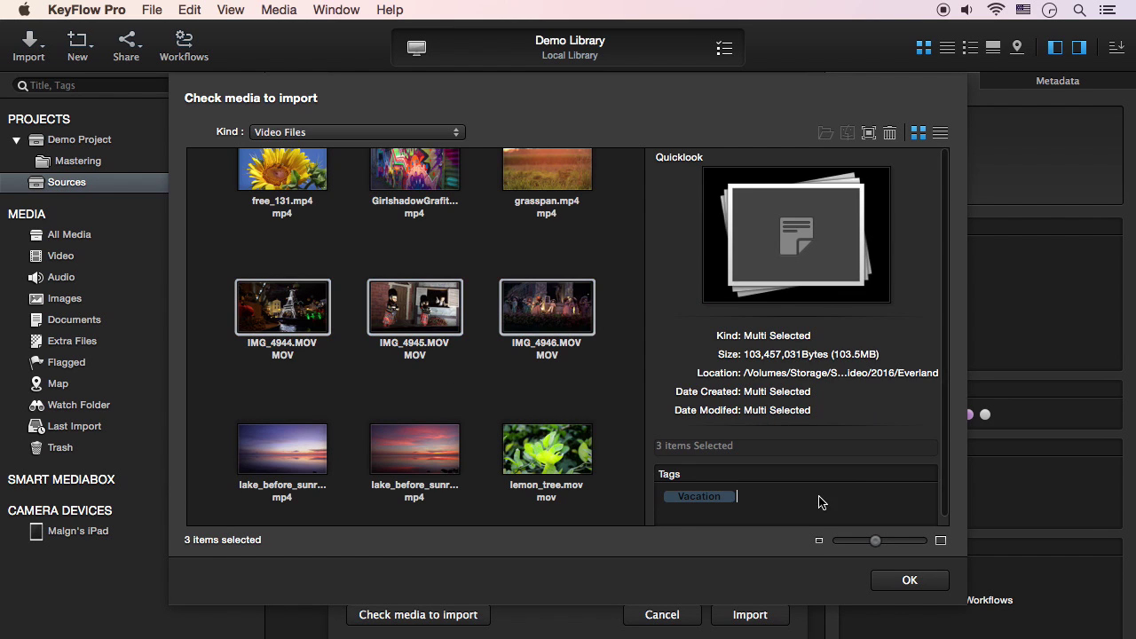
text(Everland)
key(Return)
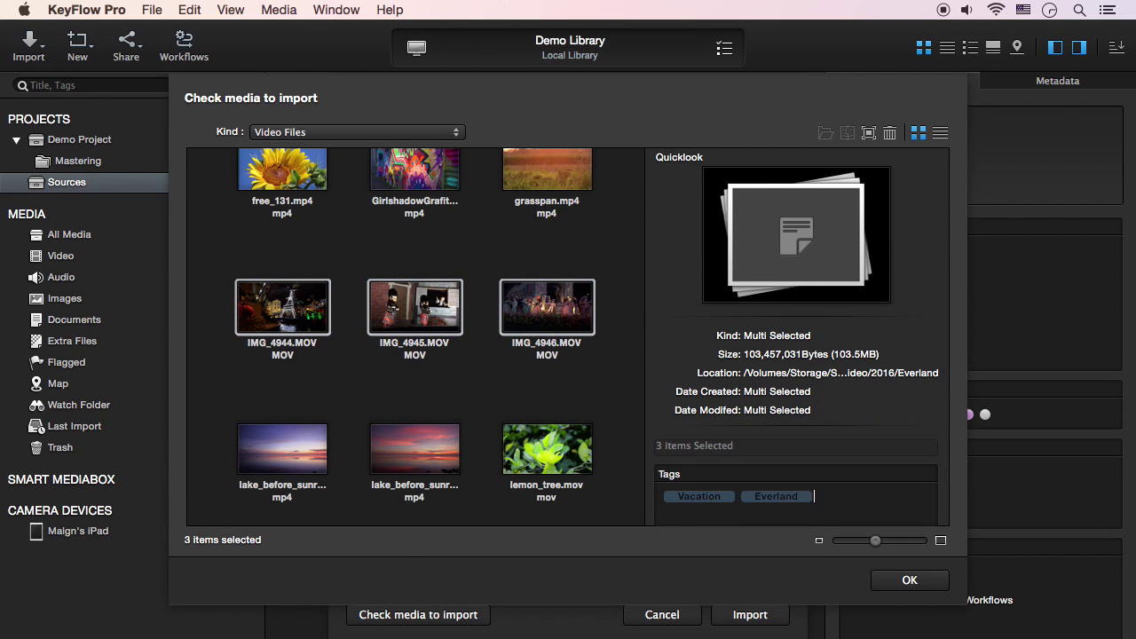
- Tag lemon_tree with Forest and import the checked files into Sources
click(550, 454)
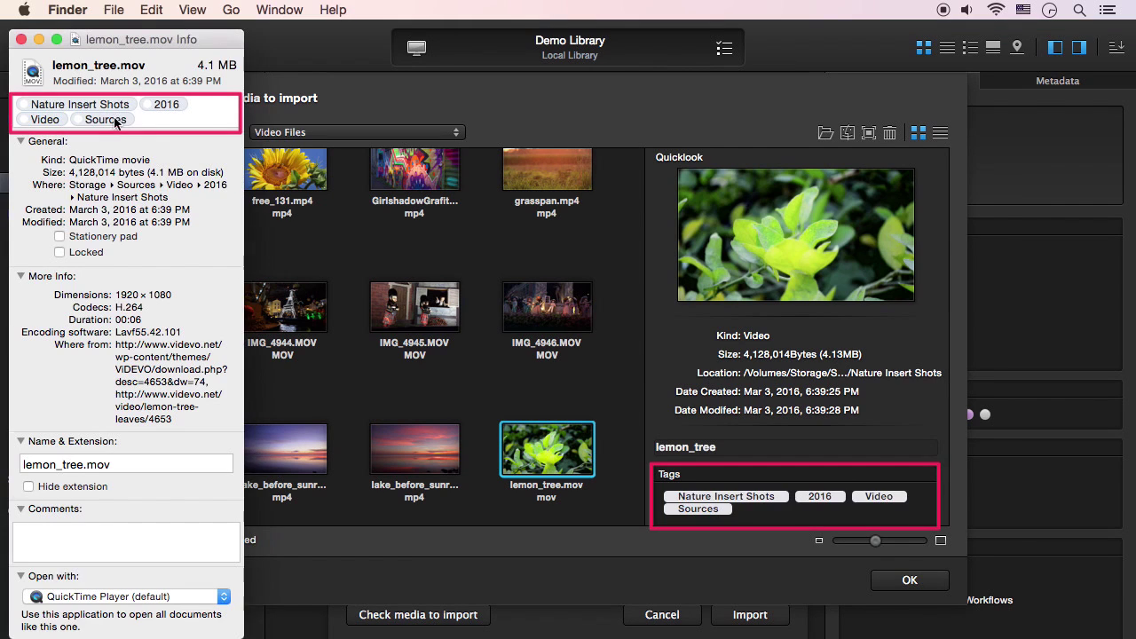
click(766, 524)
text(Forest)
key(Return)
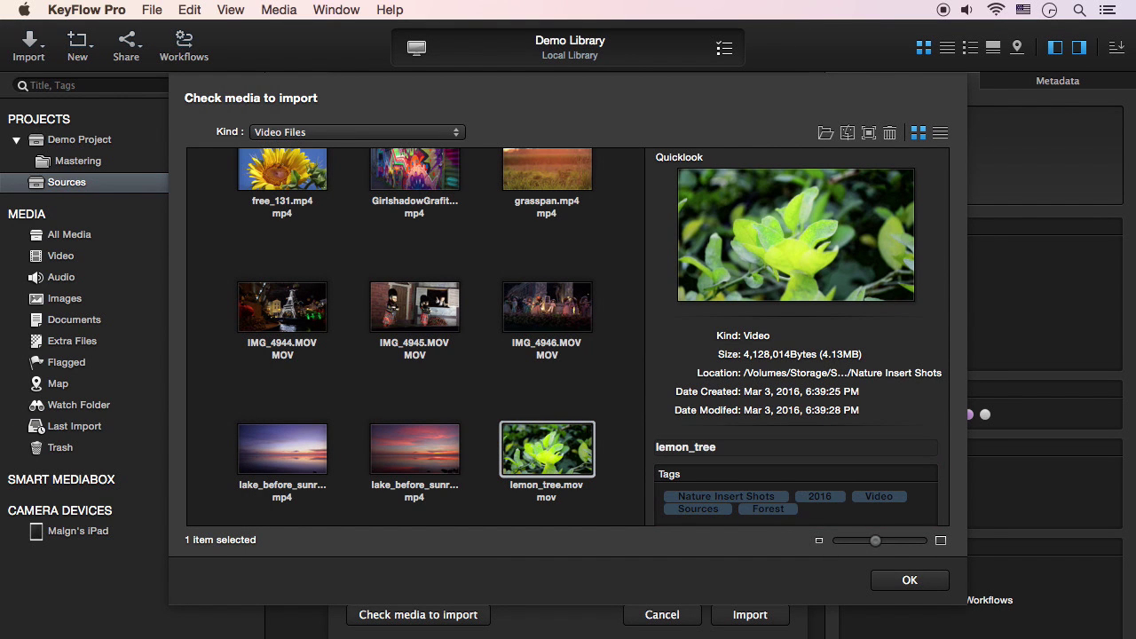
click(751, 615)
click(475, 455)
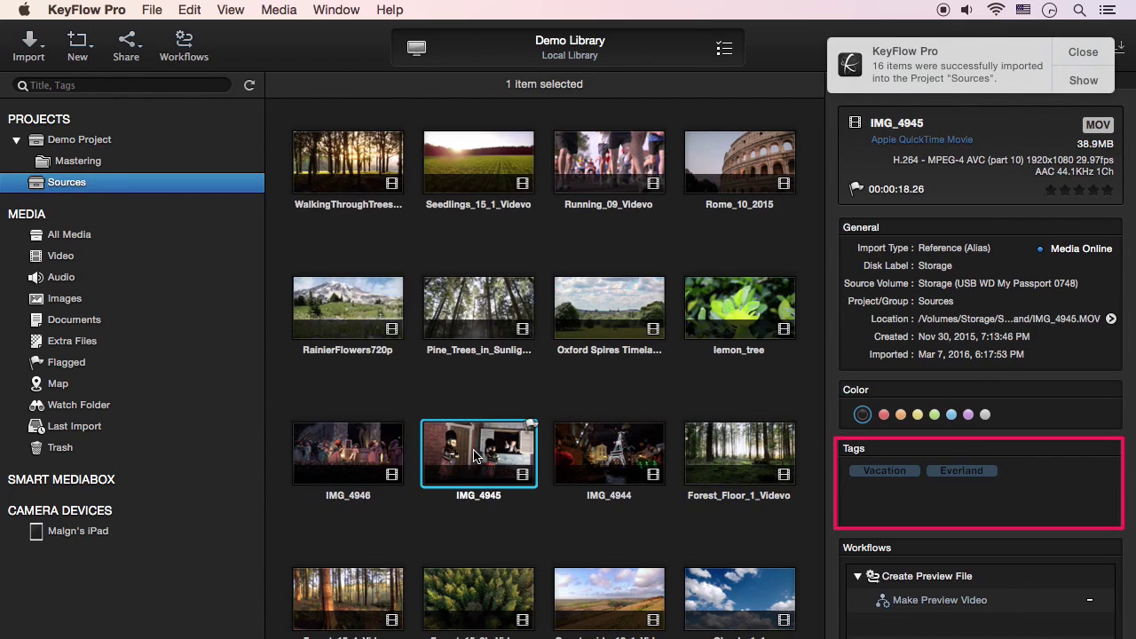
click(609, 455)
click(738, 311)
key(super+Tab)
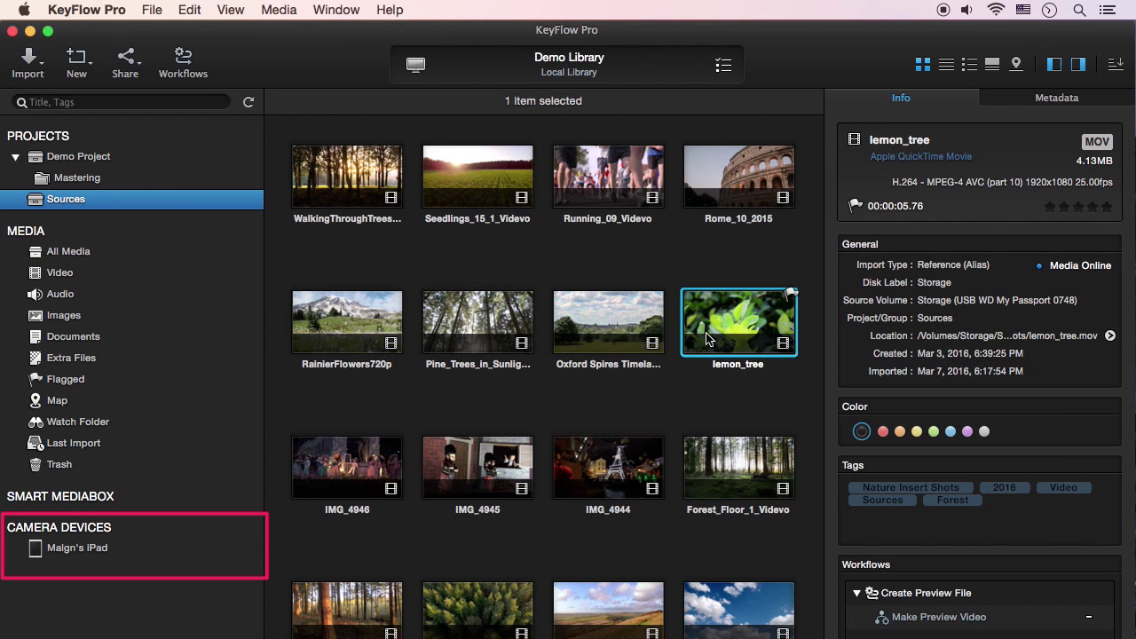
- Import 18 selected iPad photos into a new project named iPad and view them on the map
click(112, 552)
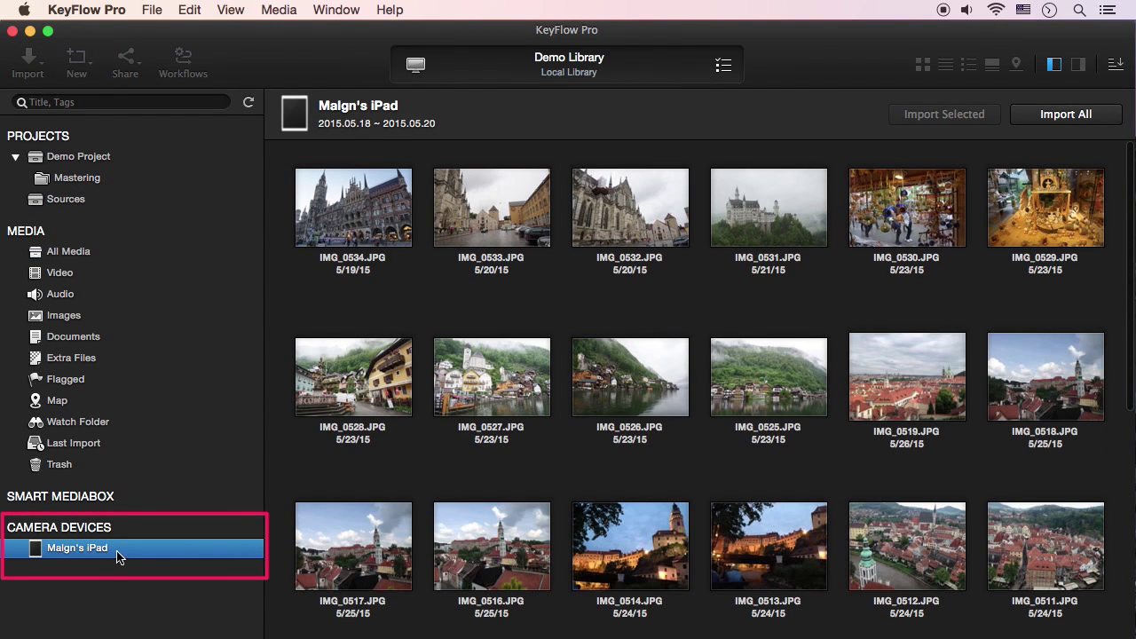
scroll(591, 474, down, 6)
drag(283, 177, 1037, 568)
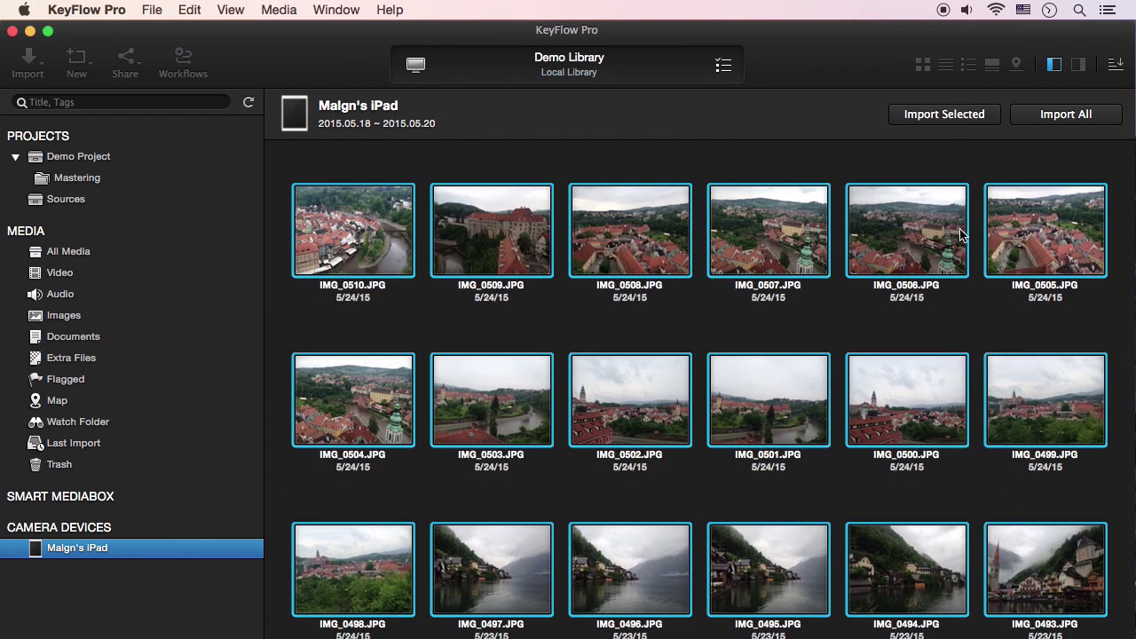
click(954, 119)
text(iPad)
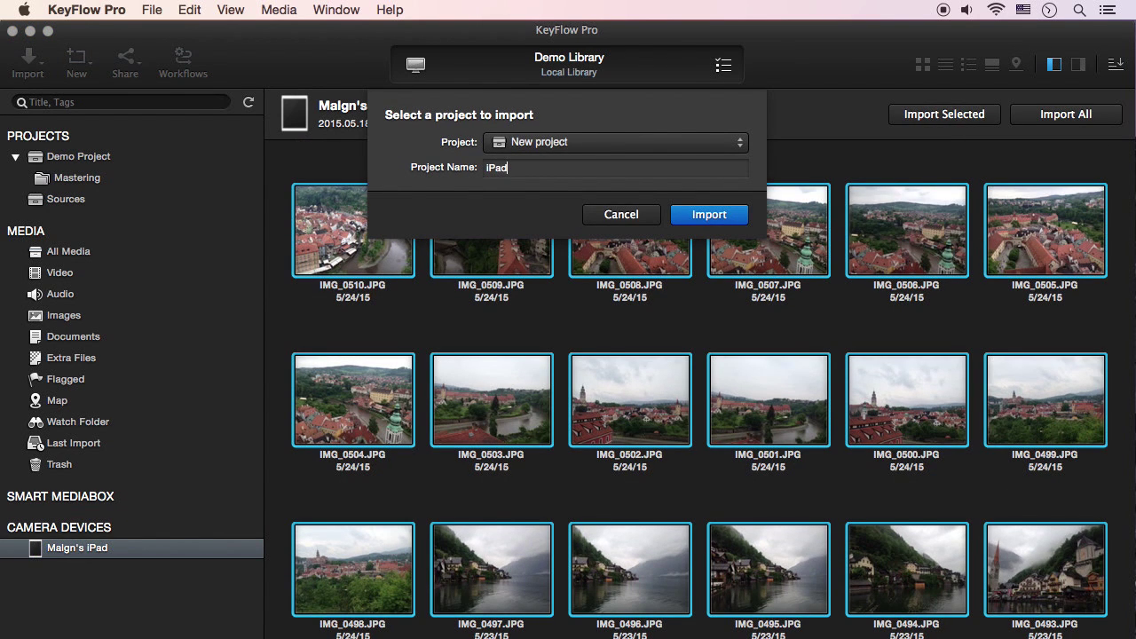
click(742, 219)
click(126, 425)
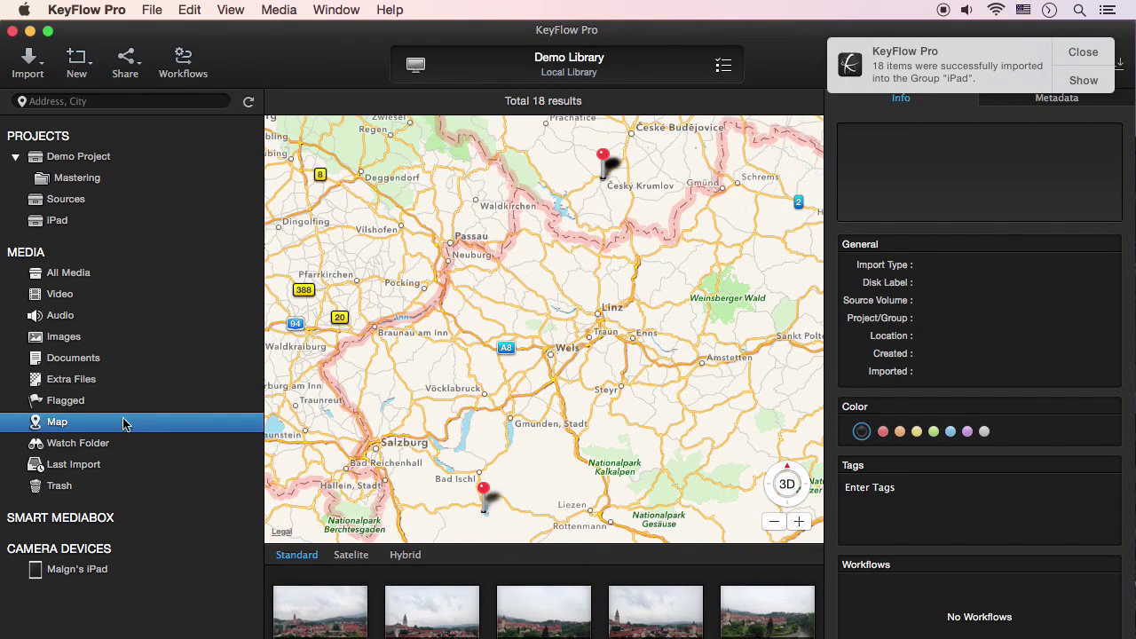
- Search the map for Hallstatt, narrowing to 5 photos, and preview IMG_0493 large
click(101, 101)
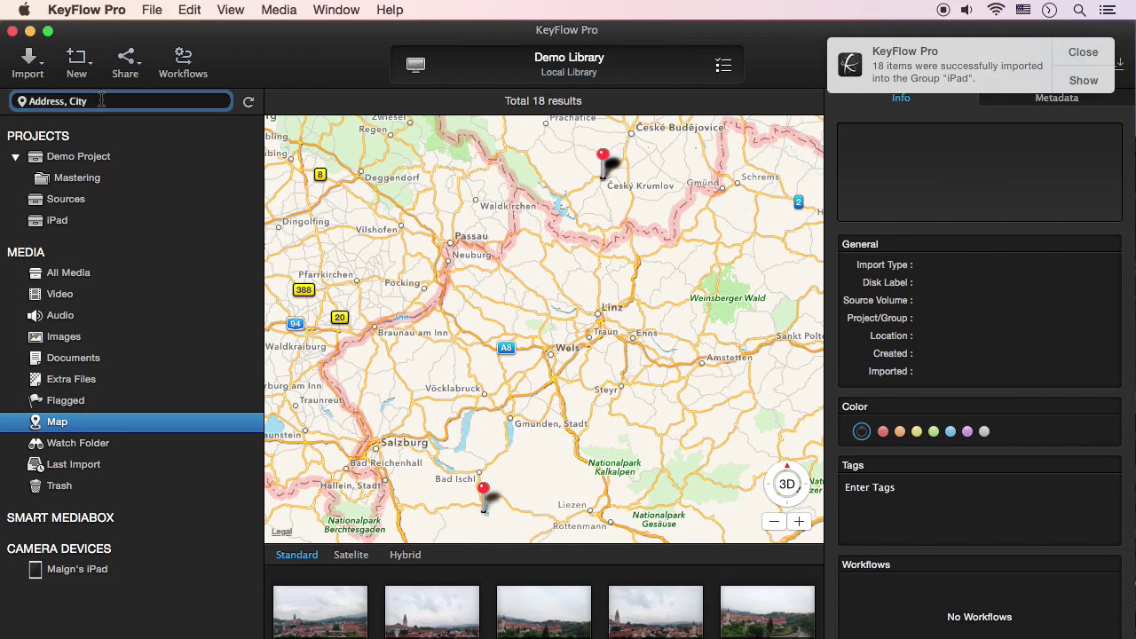
text(Hallstatt)
key(Return)
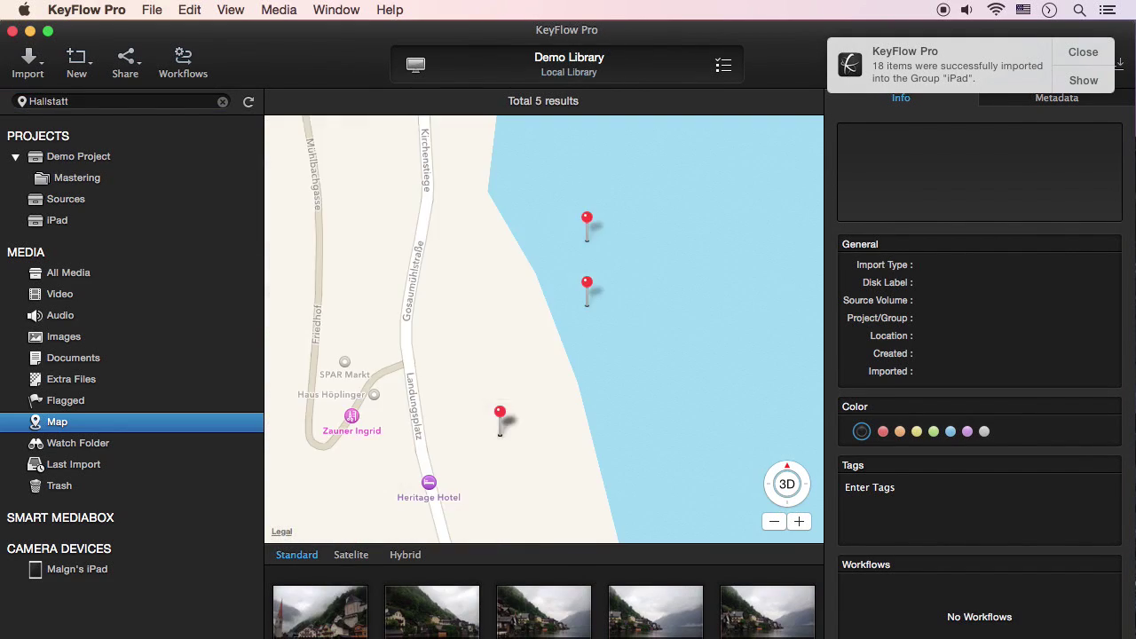
key(space)
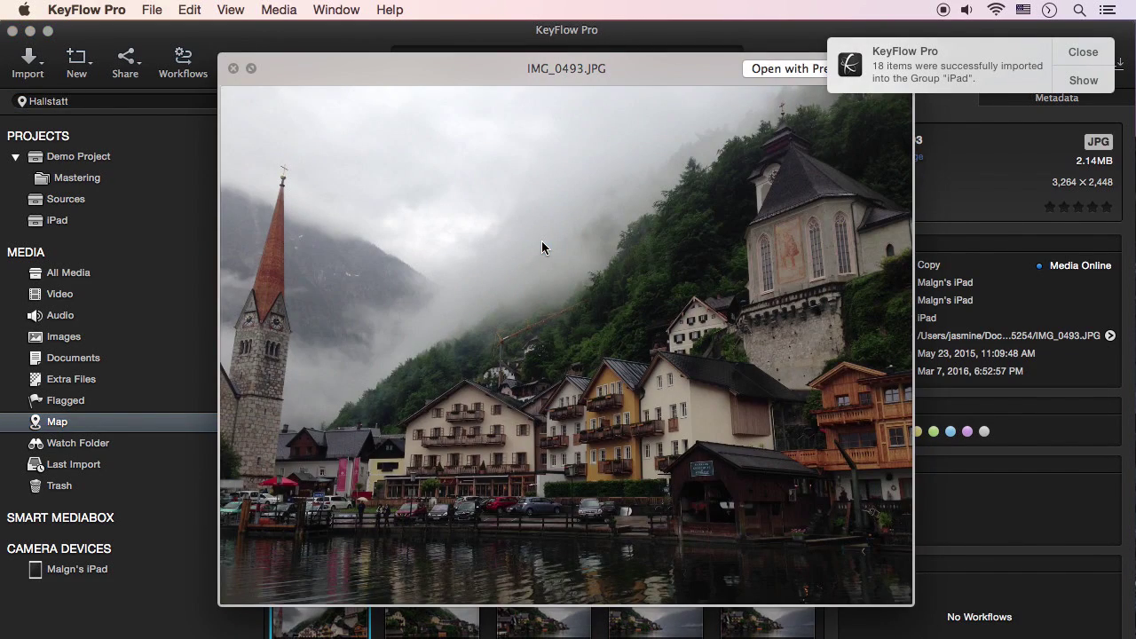